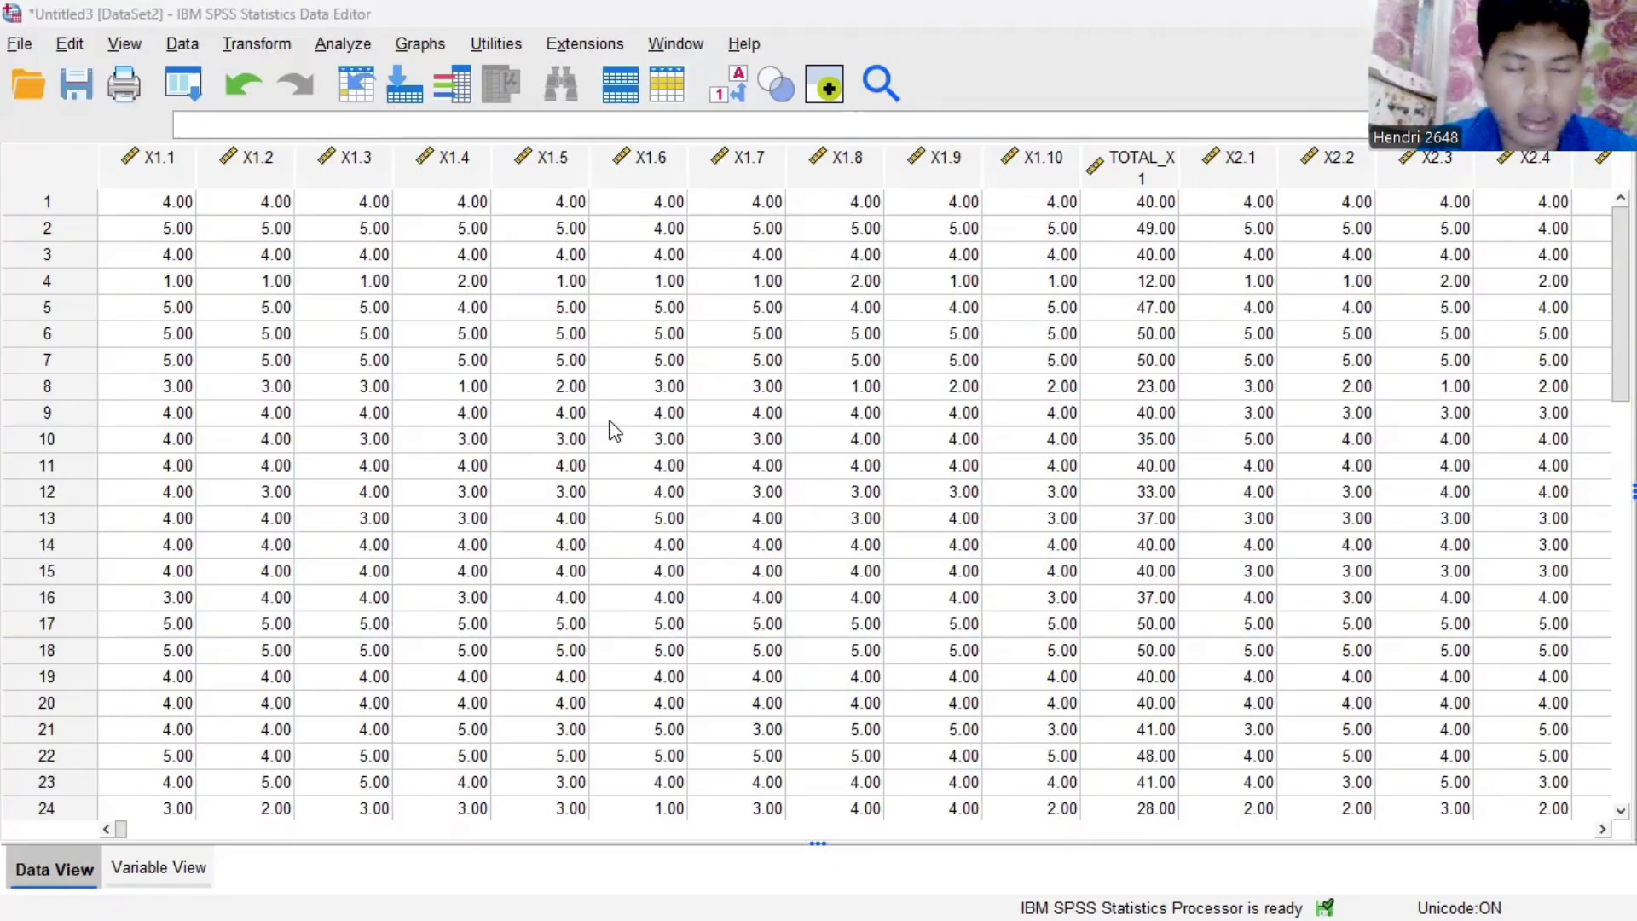
Open the Bivariate Correlations setup for the questionnaire dataset.
{"action": "left_click", "coordinate": [399, 68]}
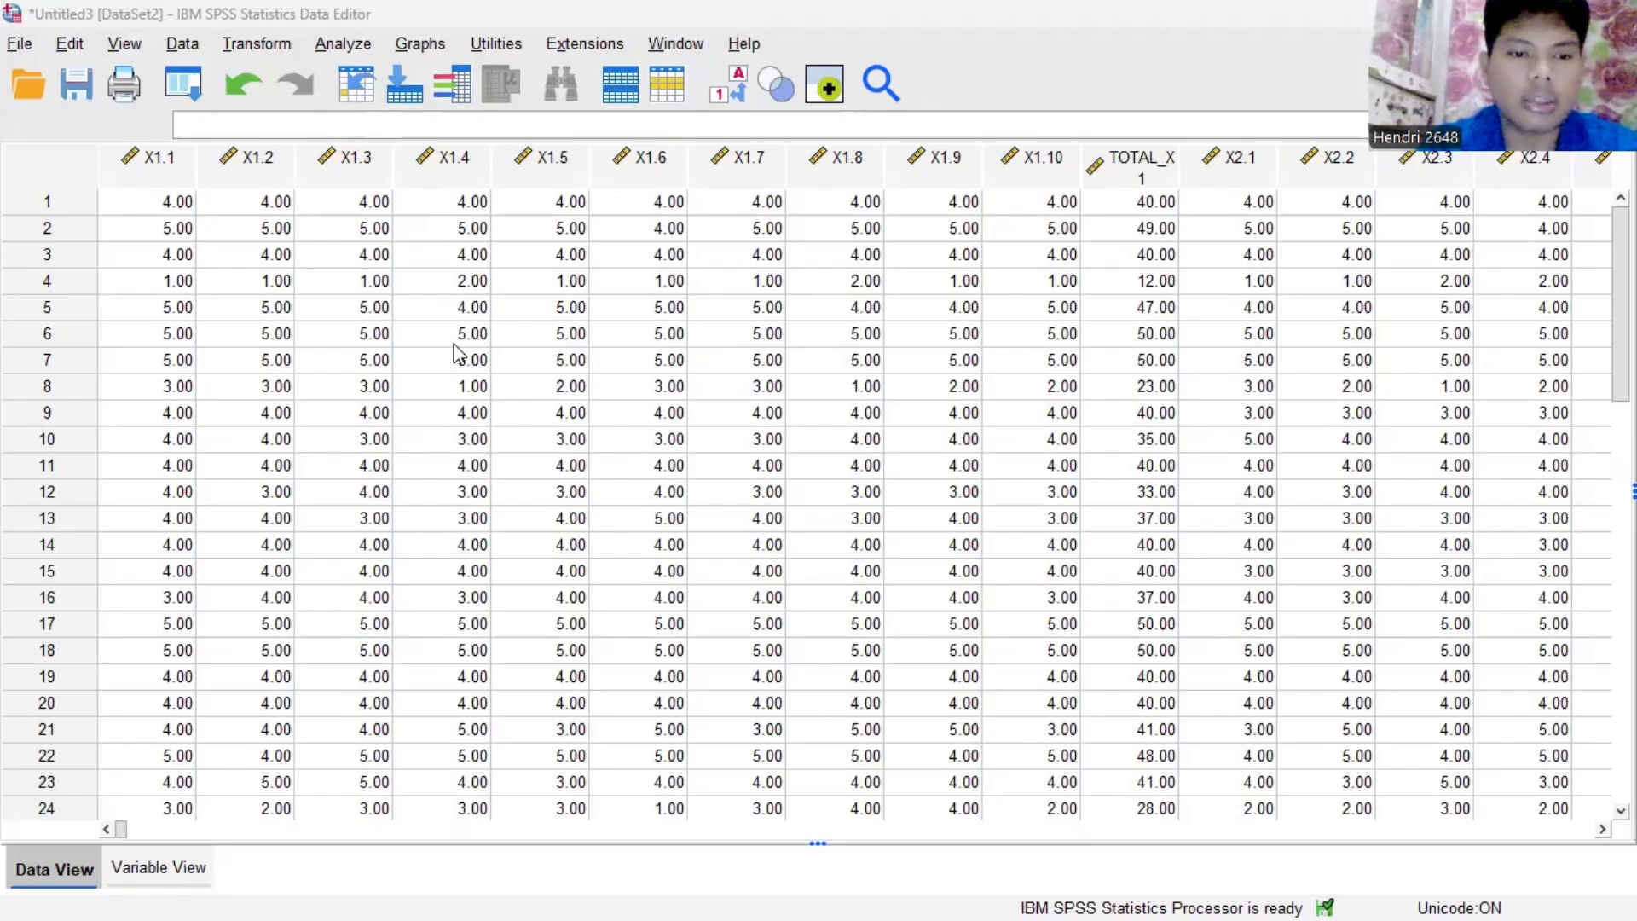
{"action": "key", "text": "alt+a"}
{"action": "key", "text": "c"}
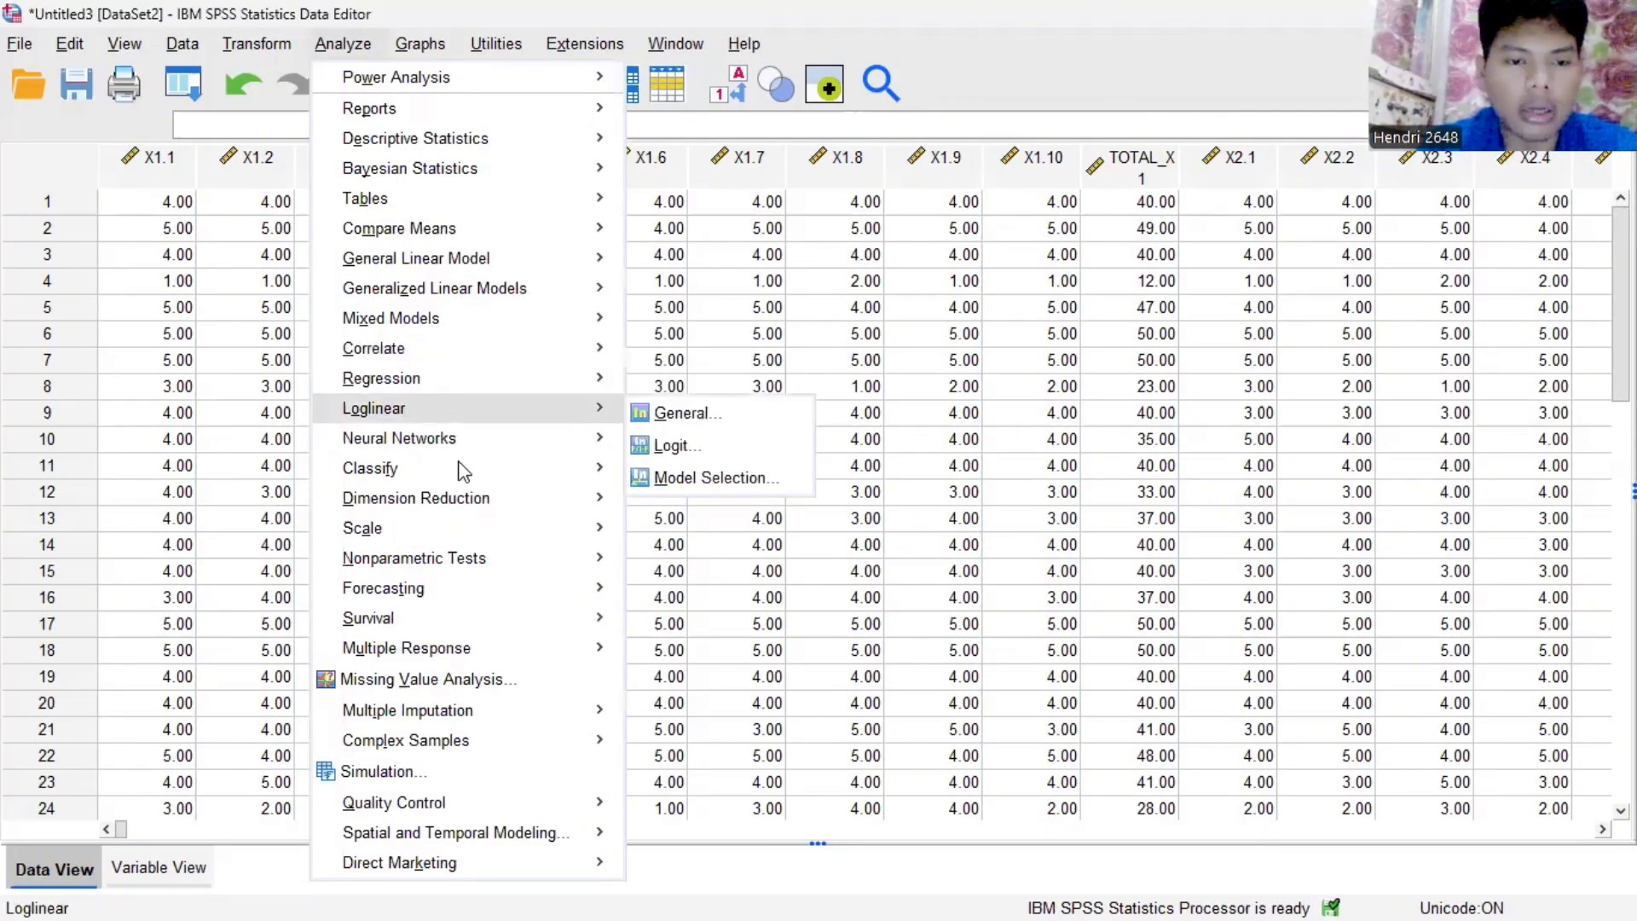
{"action": "mouse_move", "coordinate": [503, 353]}
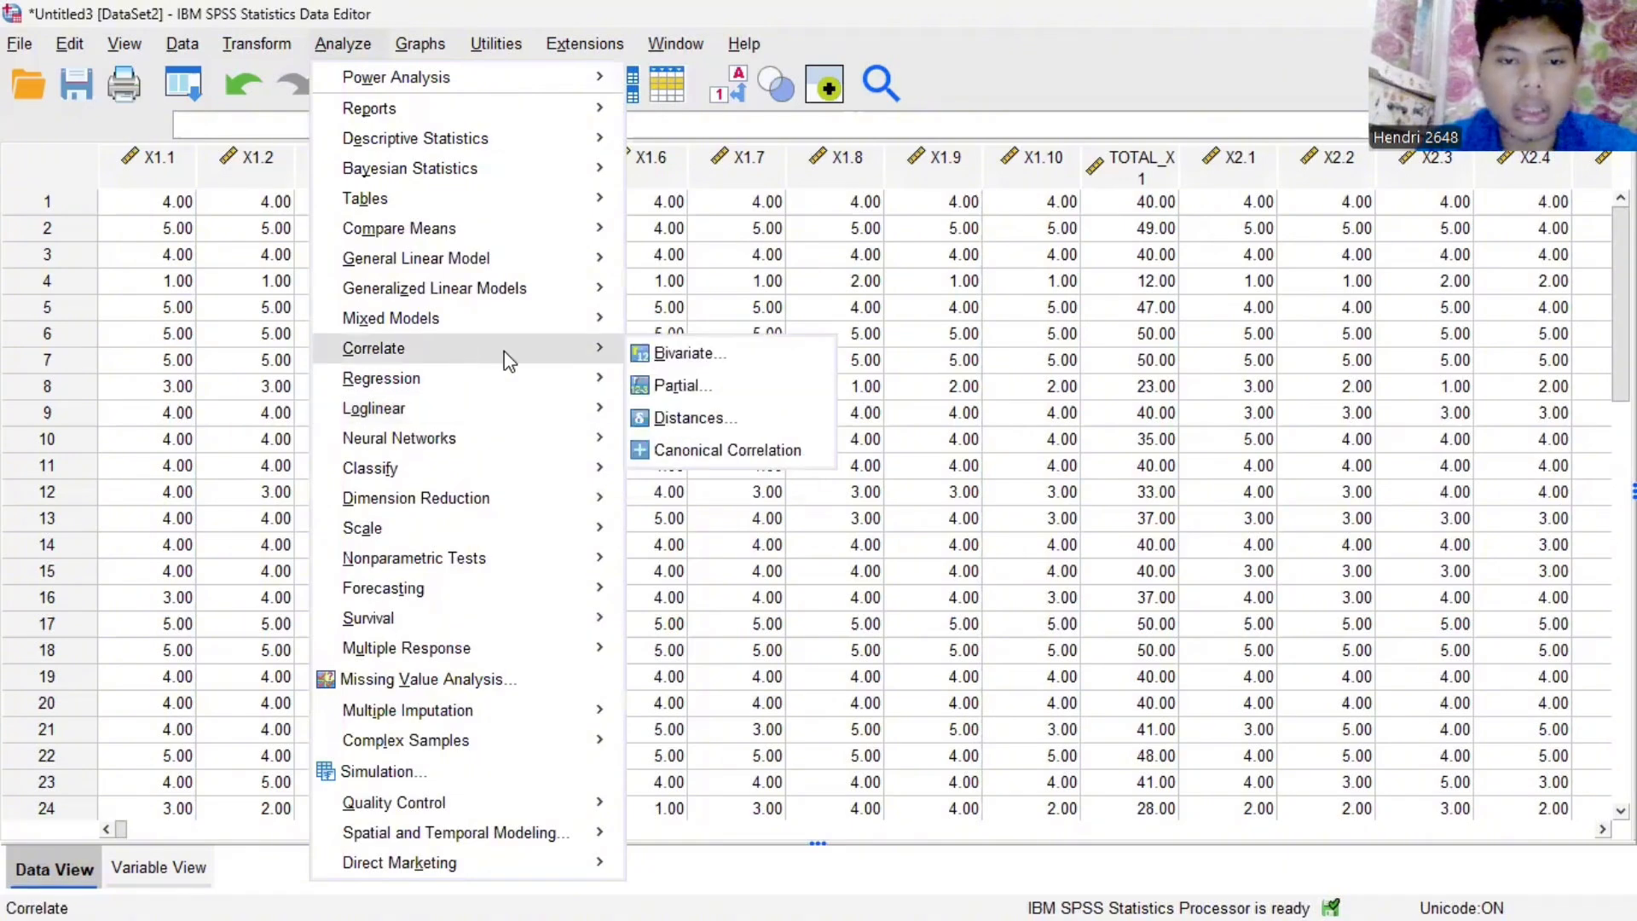
{"action": "left_click", "coordinate": [666, 352]}
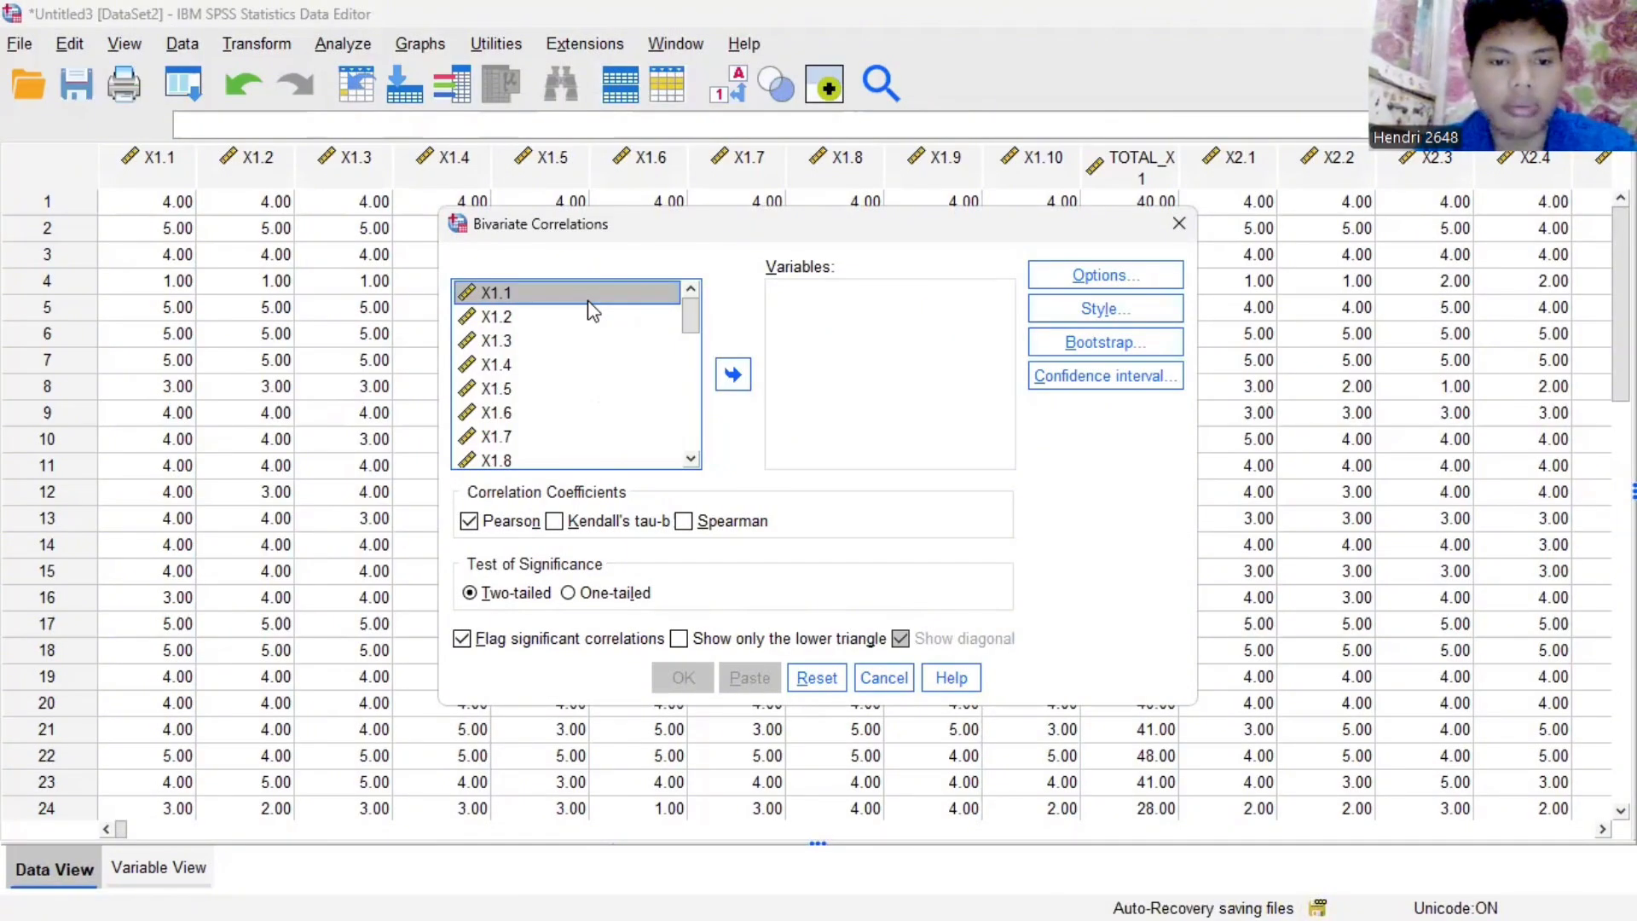
{"action": "key", "text": "shift+Down"}
{"action": "key", "text": "shift+Down"}
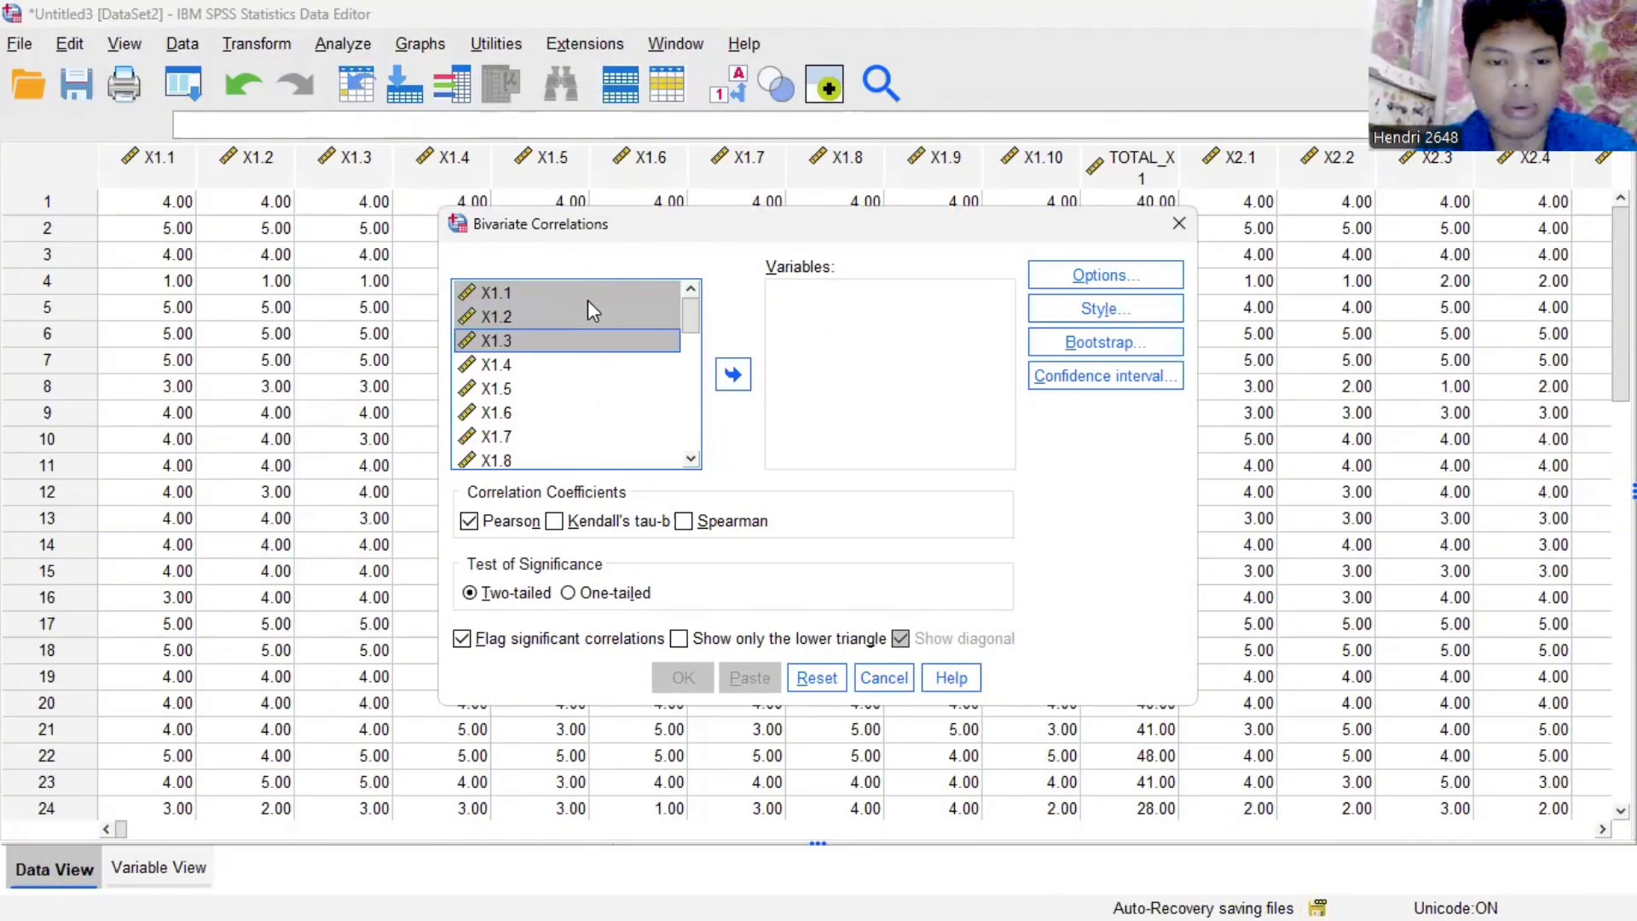
{"action": "key", "text": "shift+Down"}
{"action": "key", "text": "shift+Down"}
{"action": "key", "text": "shift+Down"}
{"action": "key", "text": "shift+Down"}
{"action": "key", "text": "shift+Down"}
{"action": "key", "text": "shift+Down"}
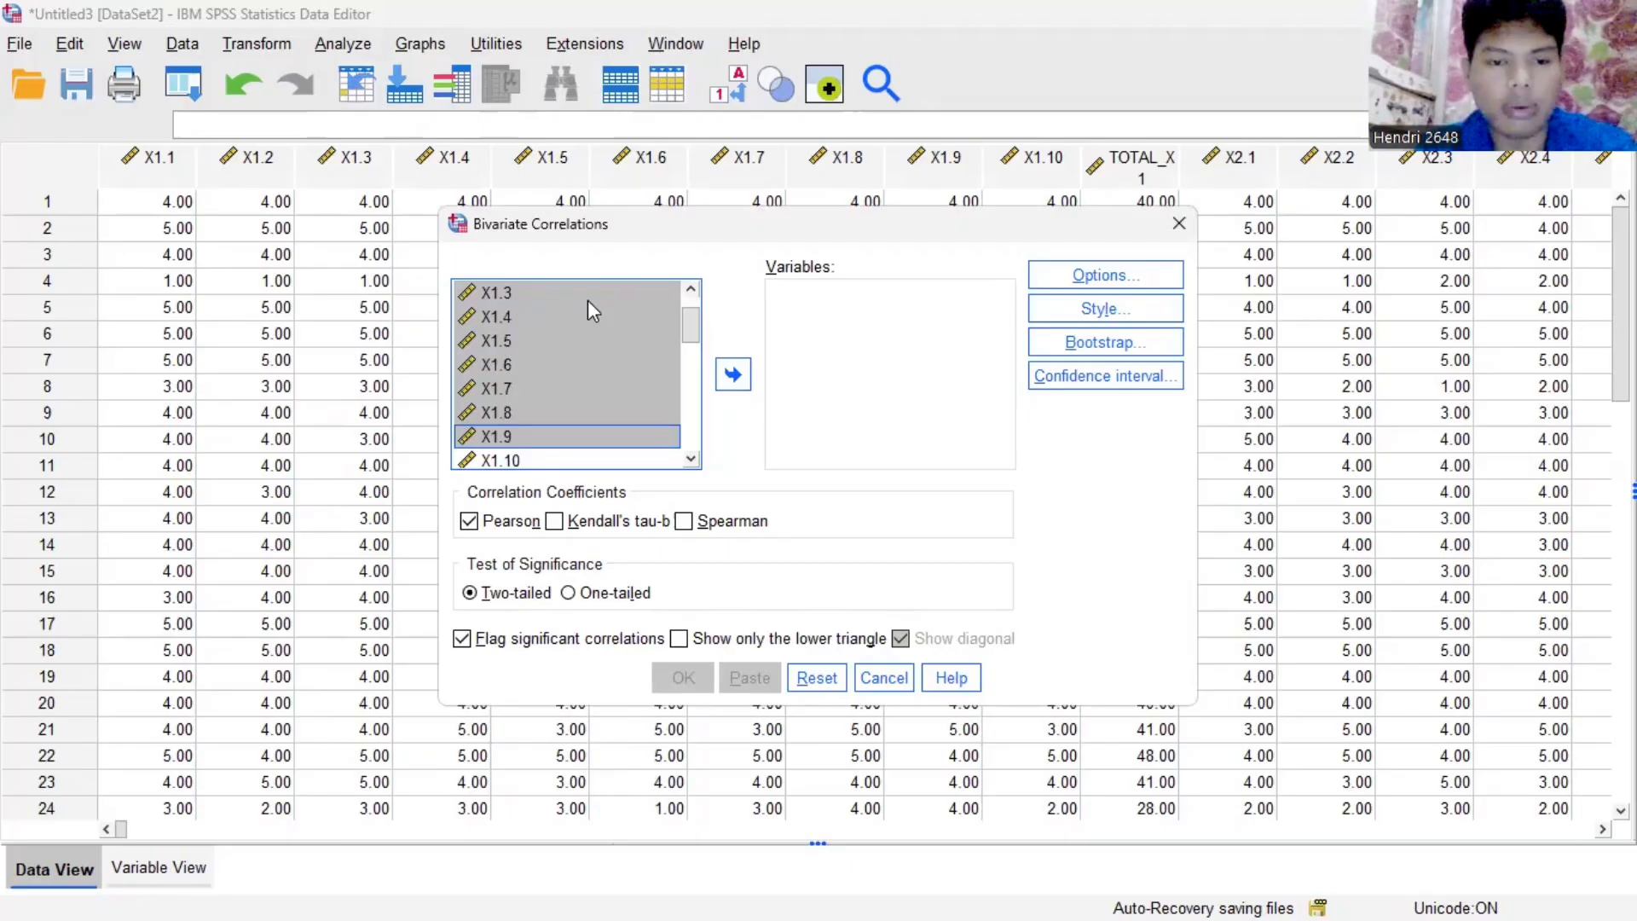
{"action": "key", "text": "shift+Down"}
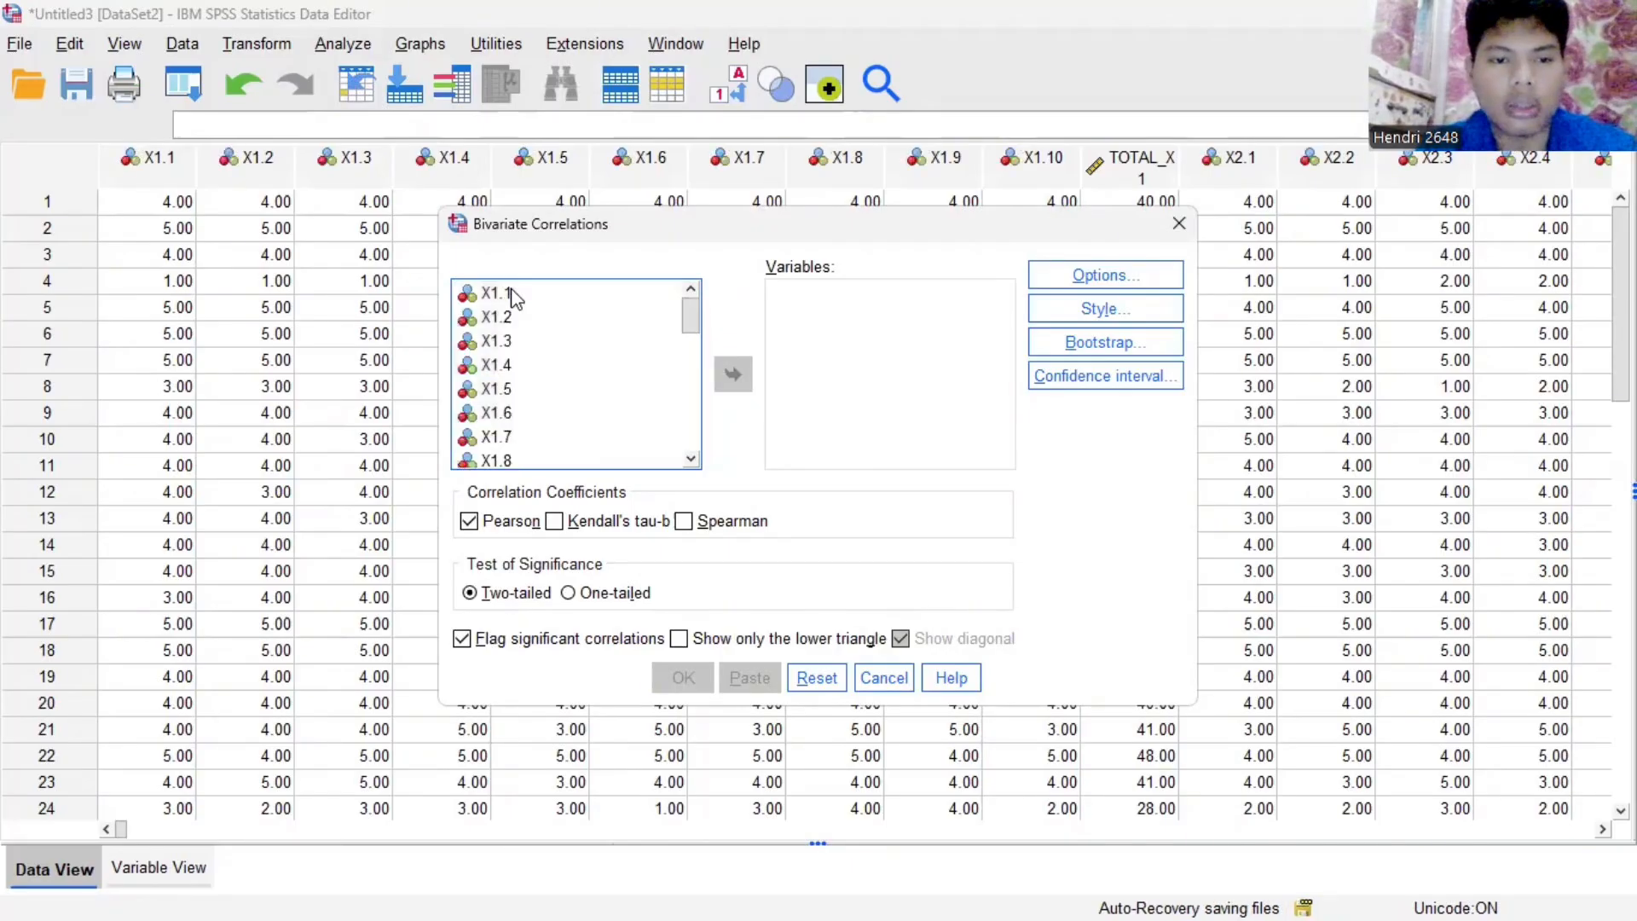
Add items X1.1 through X1.10 to the correlation variables and run the two-tailed Pearson analysis with significant correlations flagged.
{"action": "left_click", "coordinate": [512, 296]}
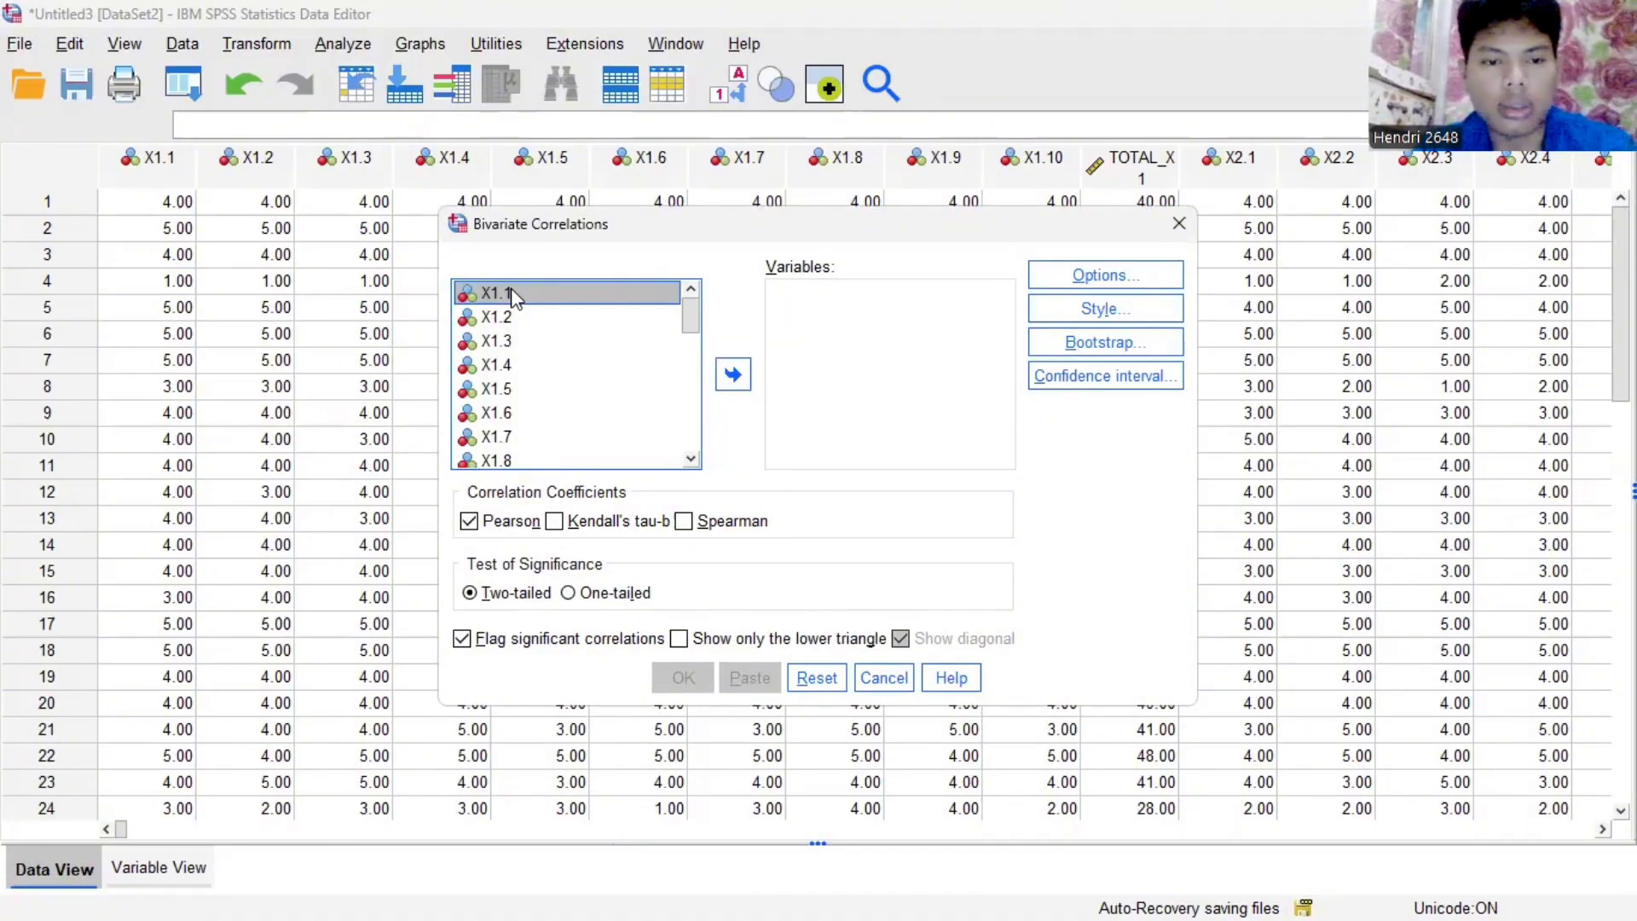
{"action": "key", "text": "shift+Down"}
{"action": "key", "text": "shift+Down"}
{"action": "key", "text": "shift+Down"}
{"action": "key", "text": "shift+Down"}
{"action": "key", "text": "shift+Down"}
{"action": "key", "text": "shift+Down"}
{"action": "key", "text": "shift+Down"}
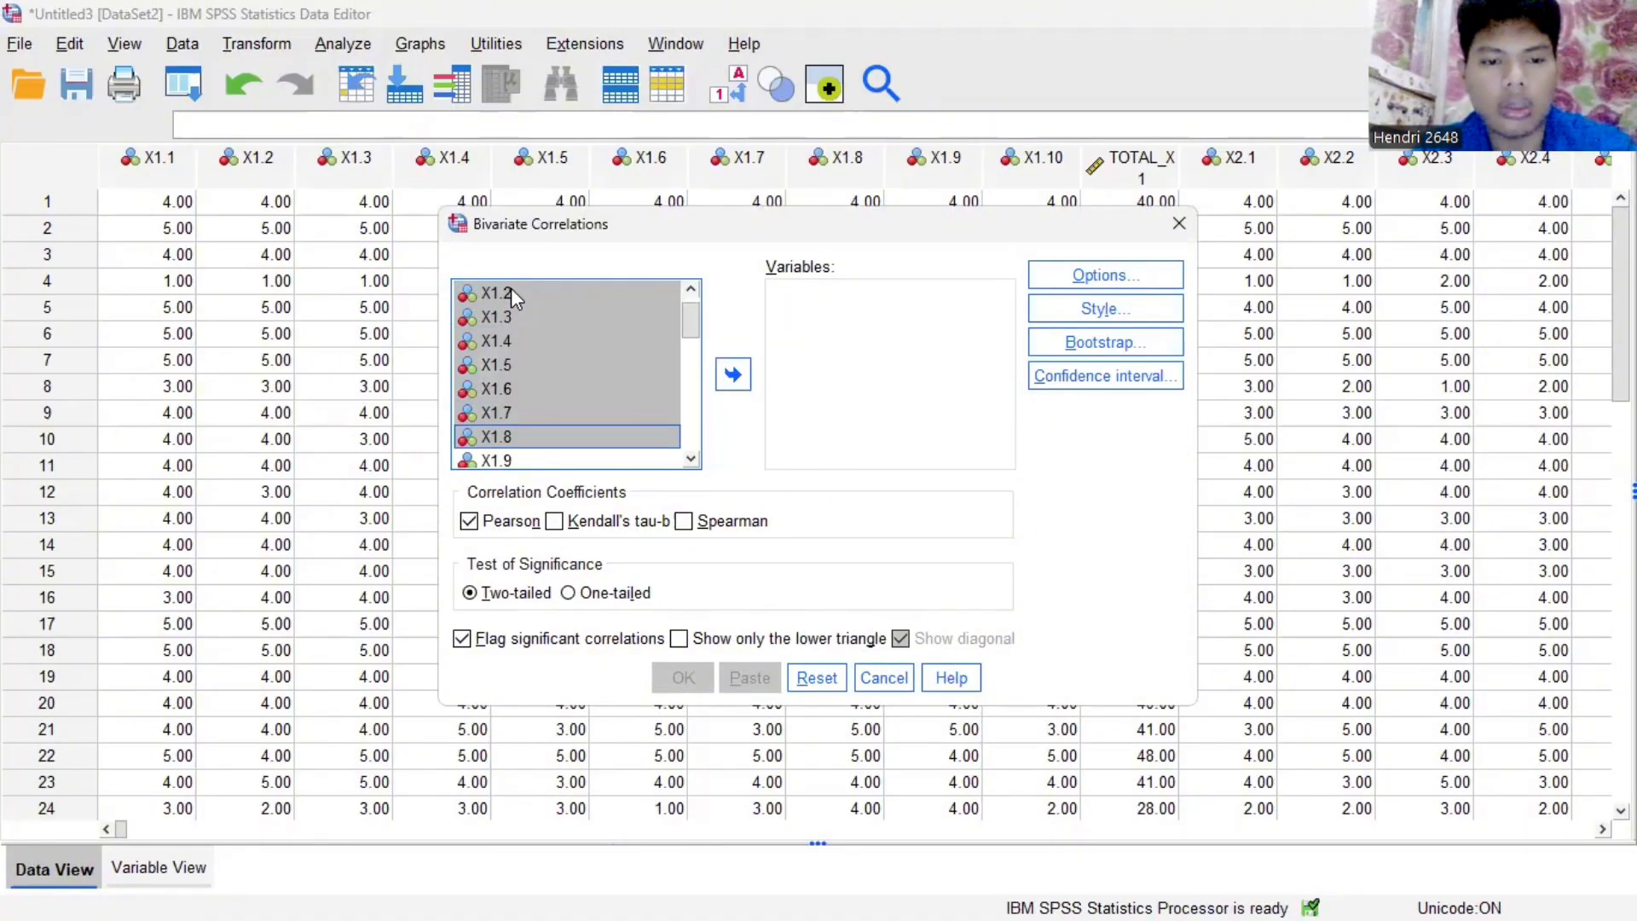
{"action": "key", "text": "shift+Down"}
{"action": "key", "text": "shift+Down"}
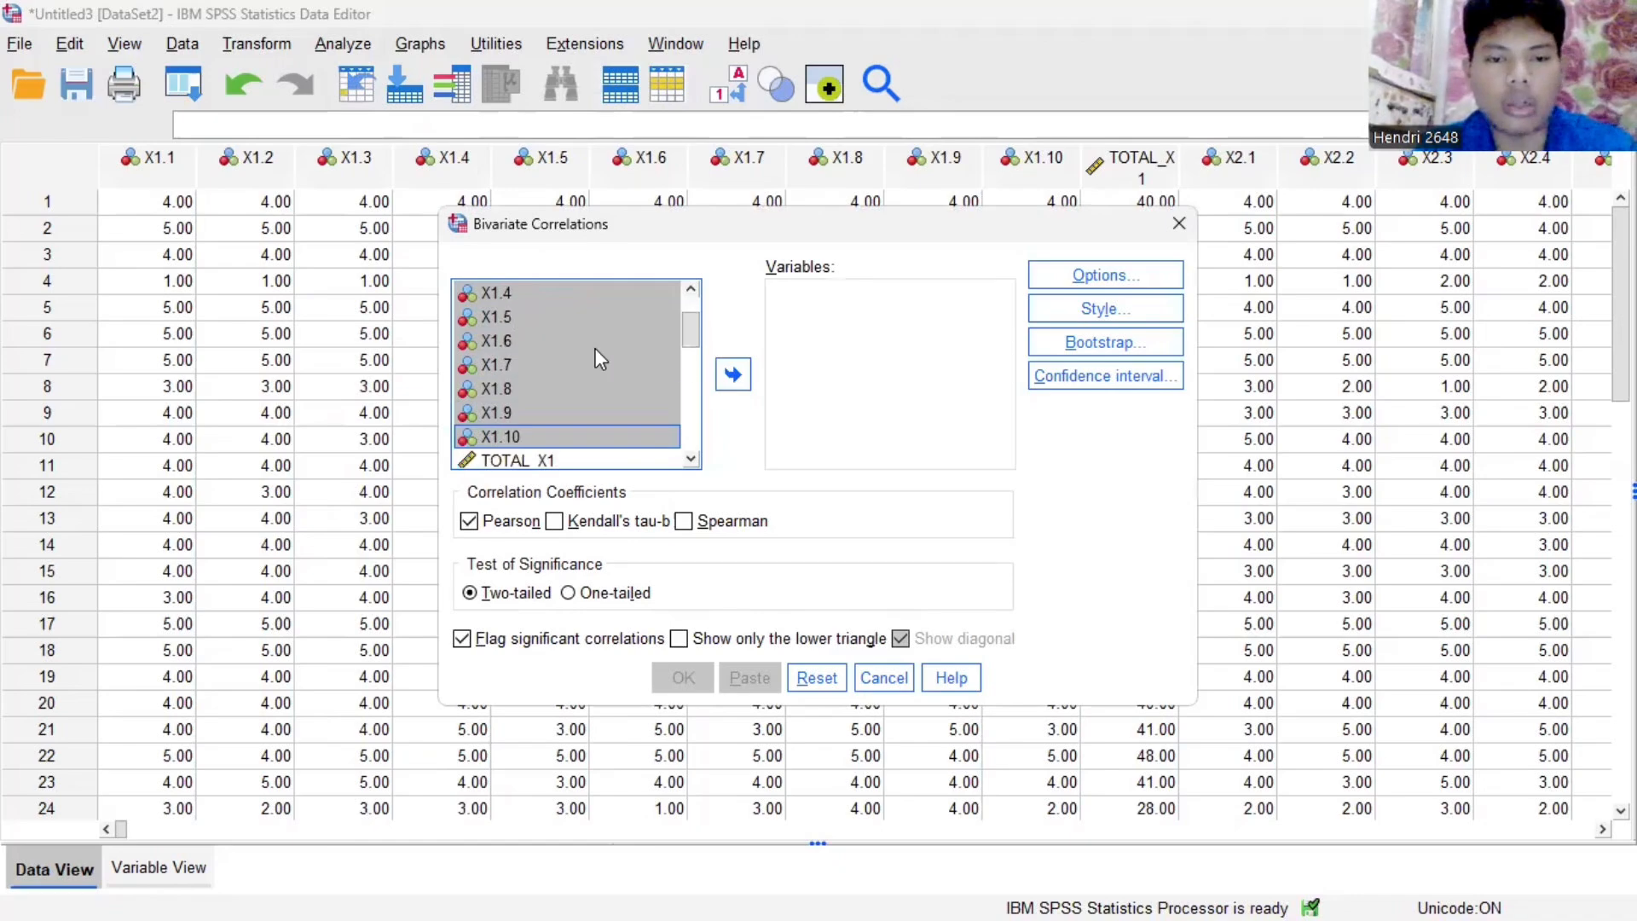
{"action": "left_click", "coordinate": [734, 377]}
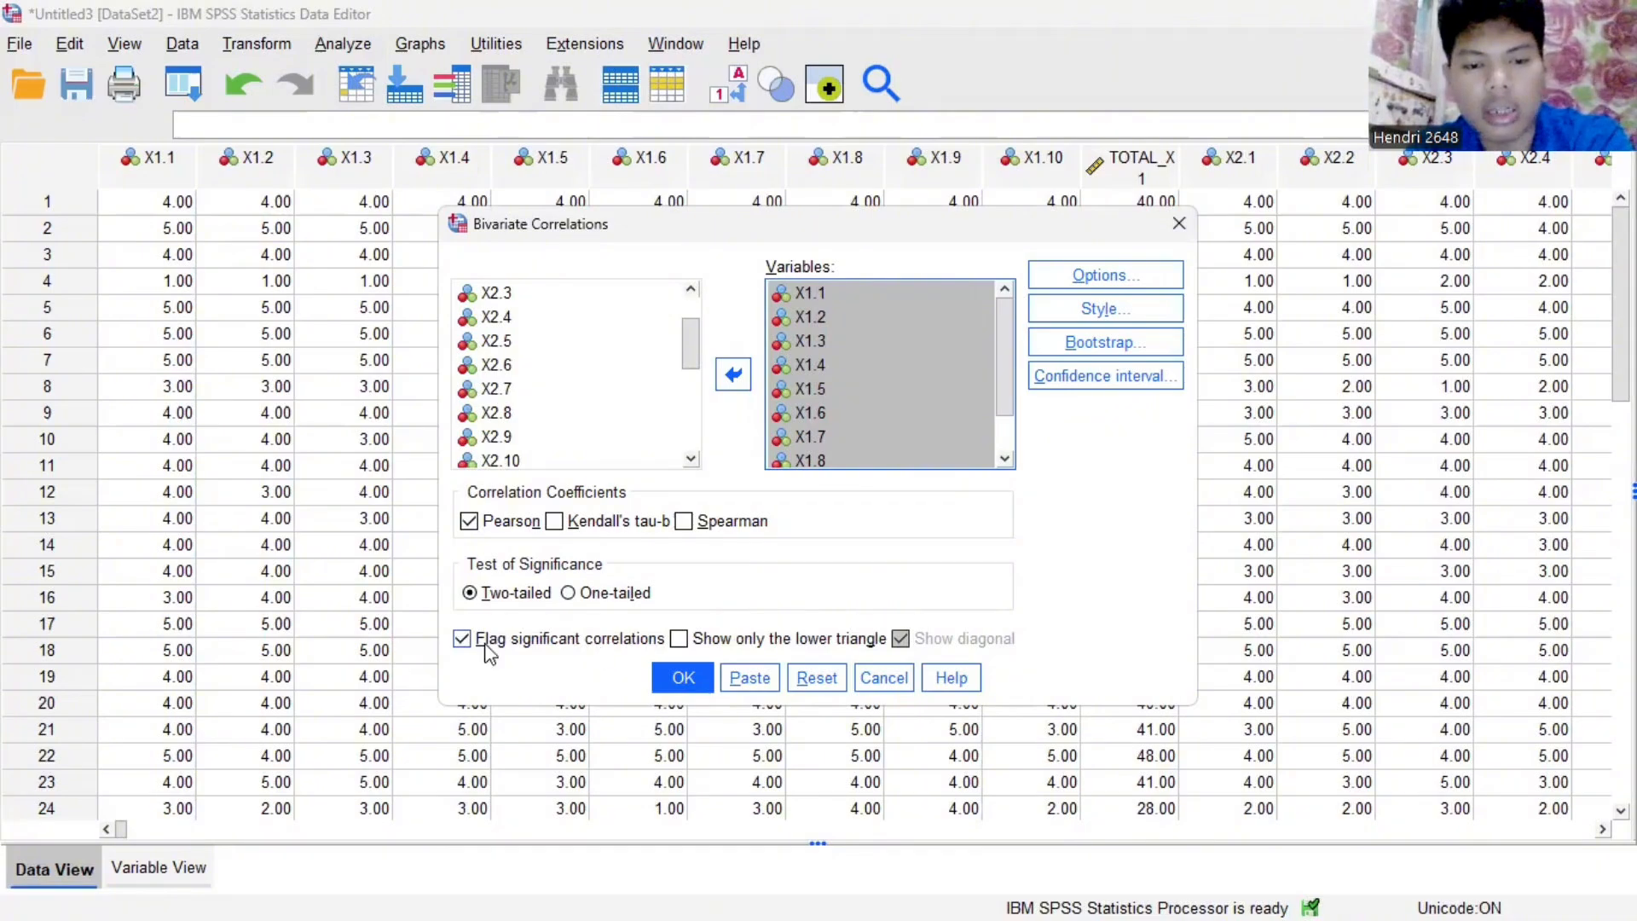
{"action": "left_click", "coordinate": [682, 678]}
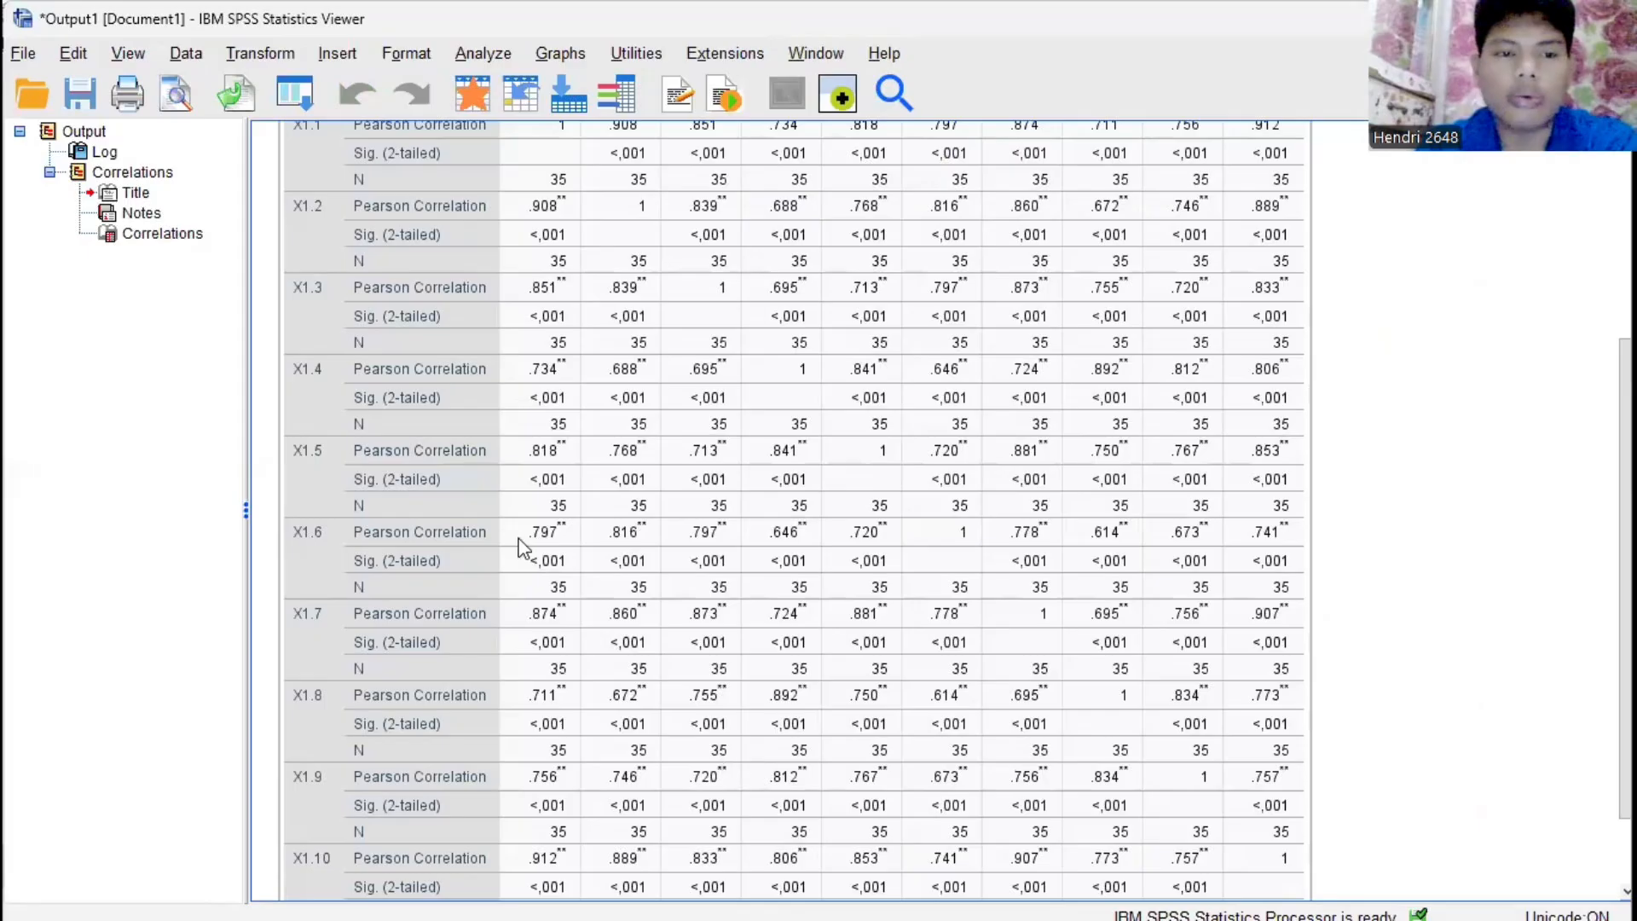
Examine the Pearson correlations and two-tailed significance values for X1.1 through X1.10 in the output table.
{"action": "scroll", "coordinate": [524, 550], "scroll_direction": "up", "scroll_amount": 5}
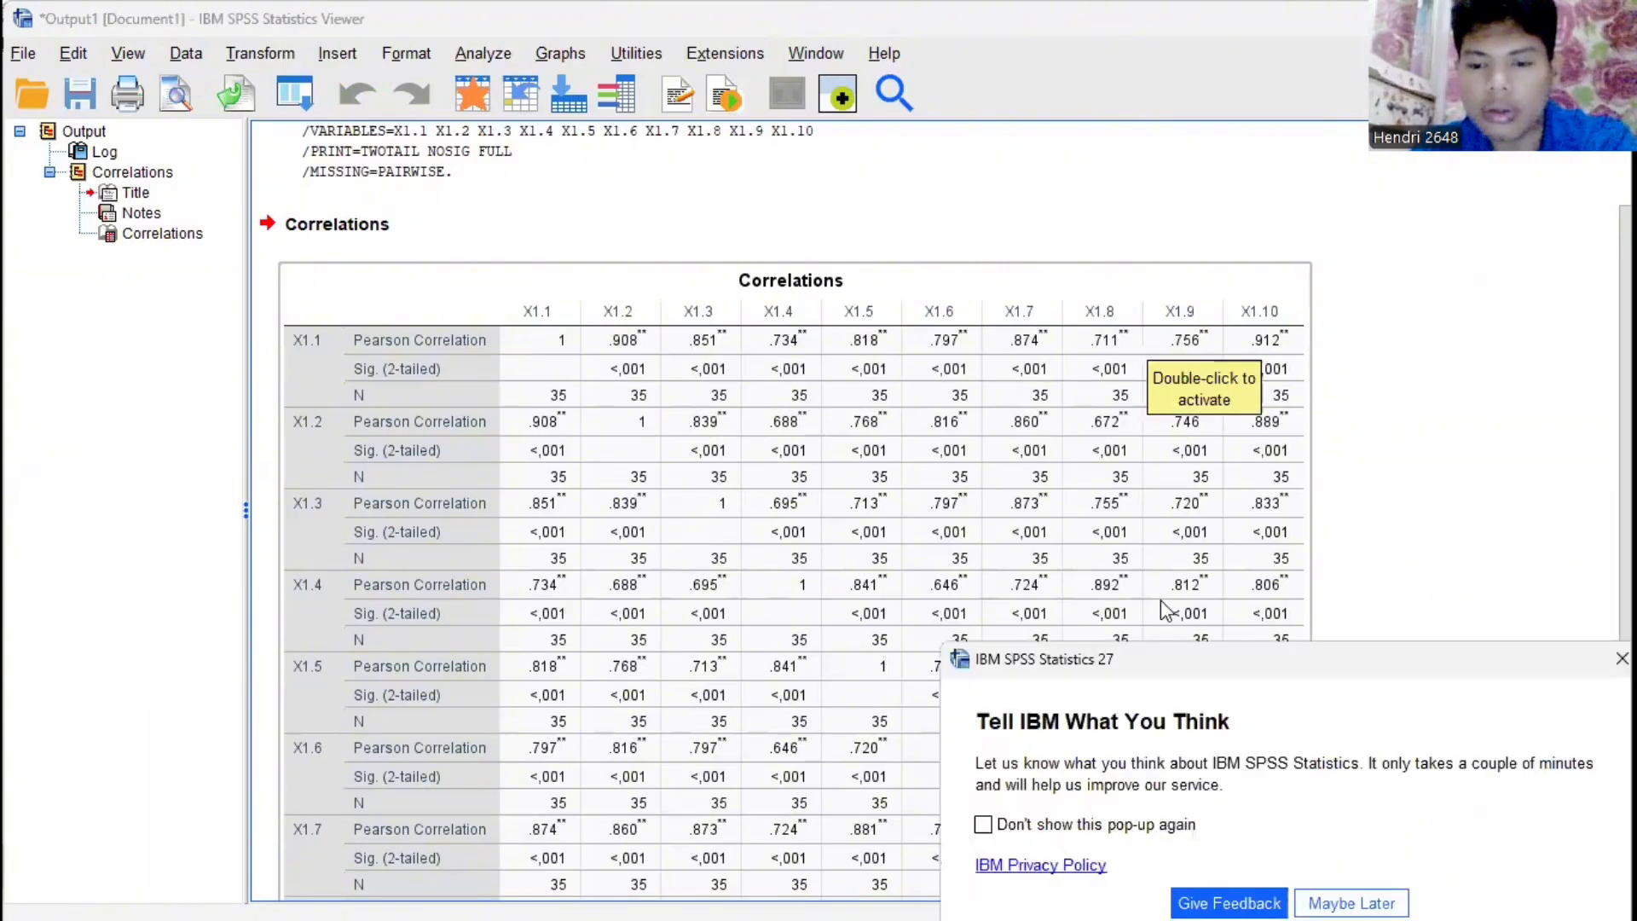
{"action": "scroll", "coordinate": [1159, 600], "scroll_direction": "down", "scroll_amount": 4}
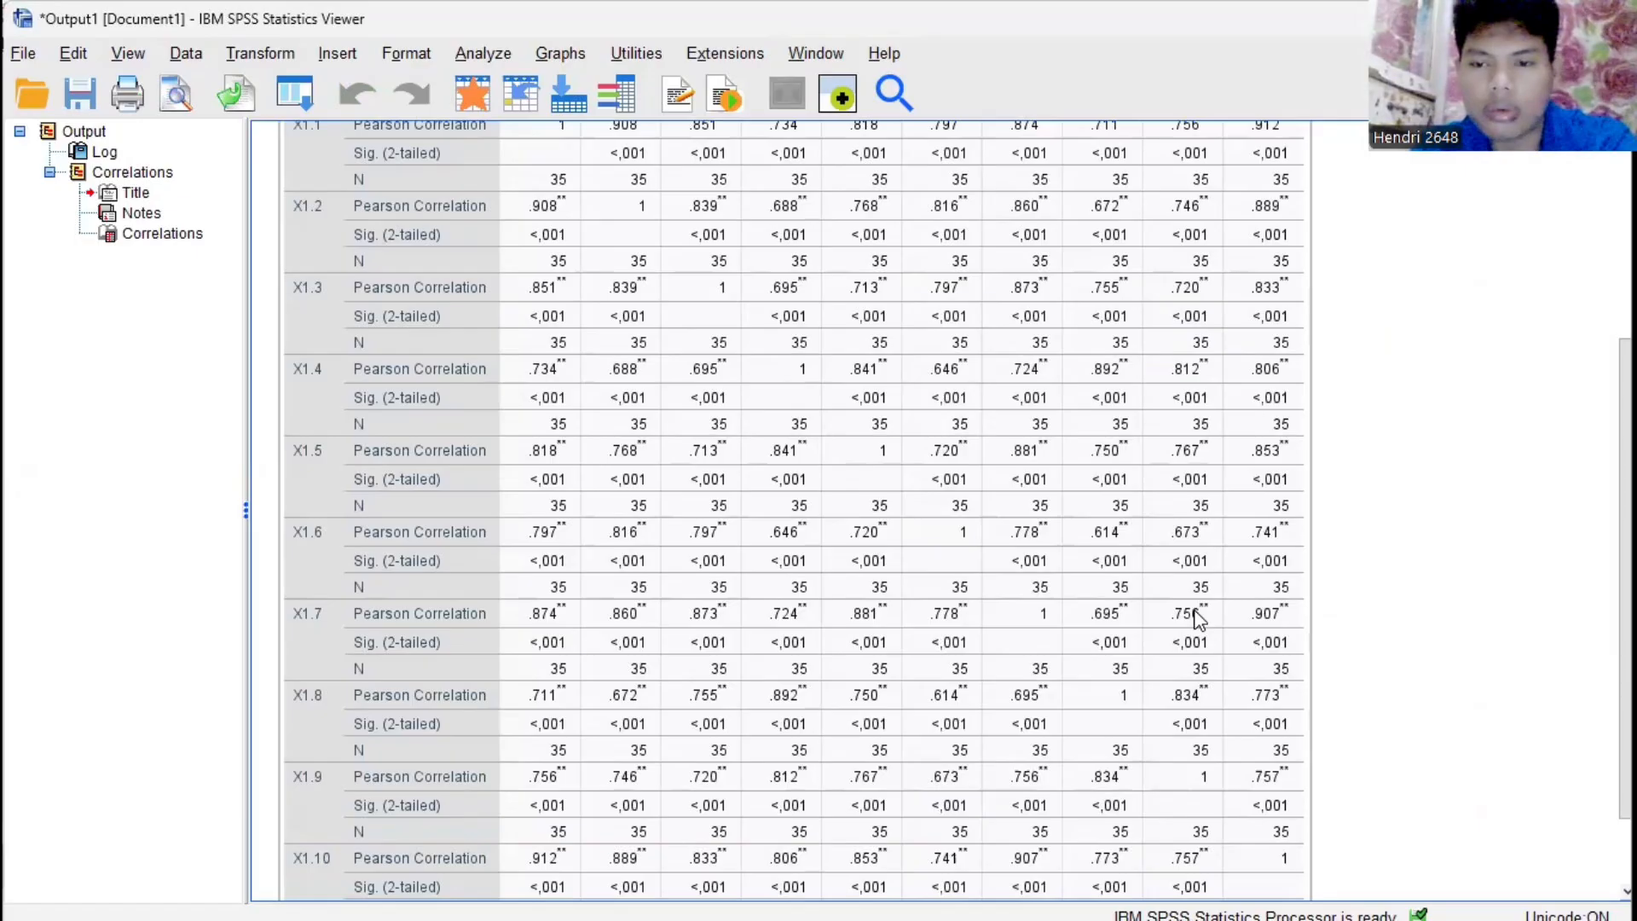
{"action": "scroll", "coordinate": [1197, 619], "scroll_direction": "down", "scroll_amount": 3}
{"action": "scroll", "coordinate": [1197, 619], "scroll_direction": "up", "scroll_amount": 6}
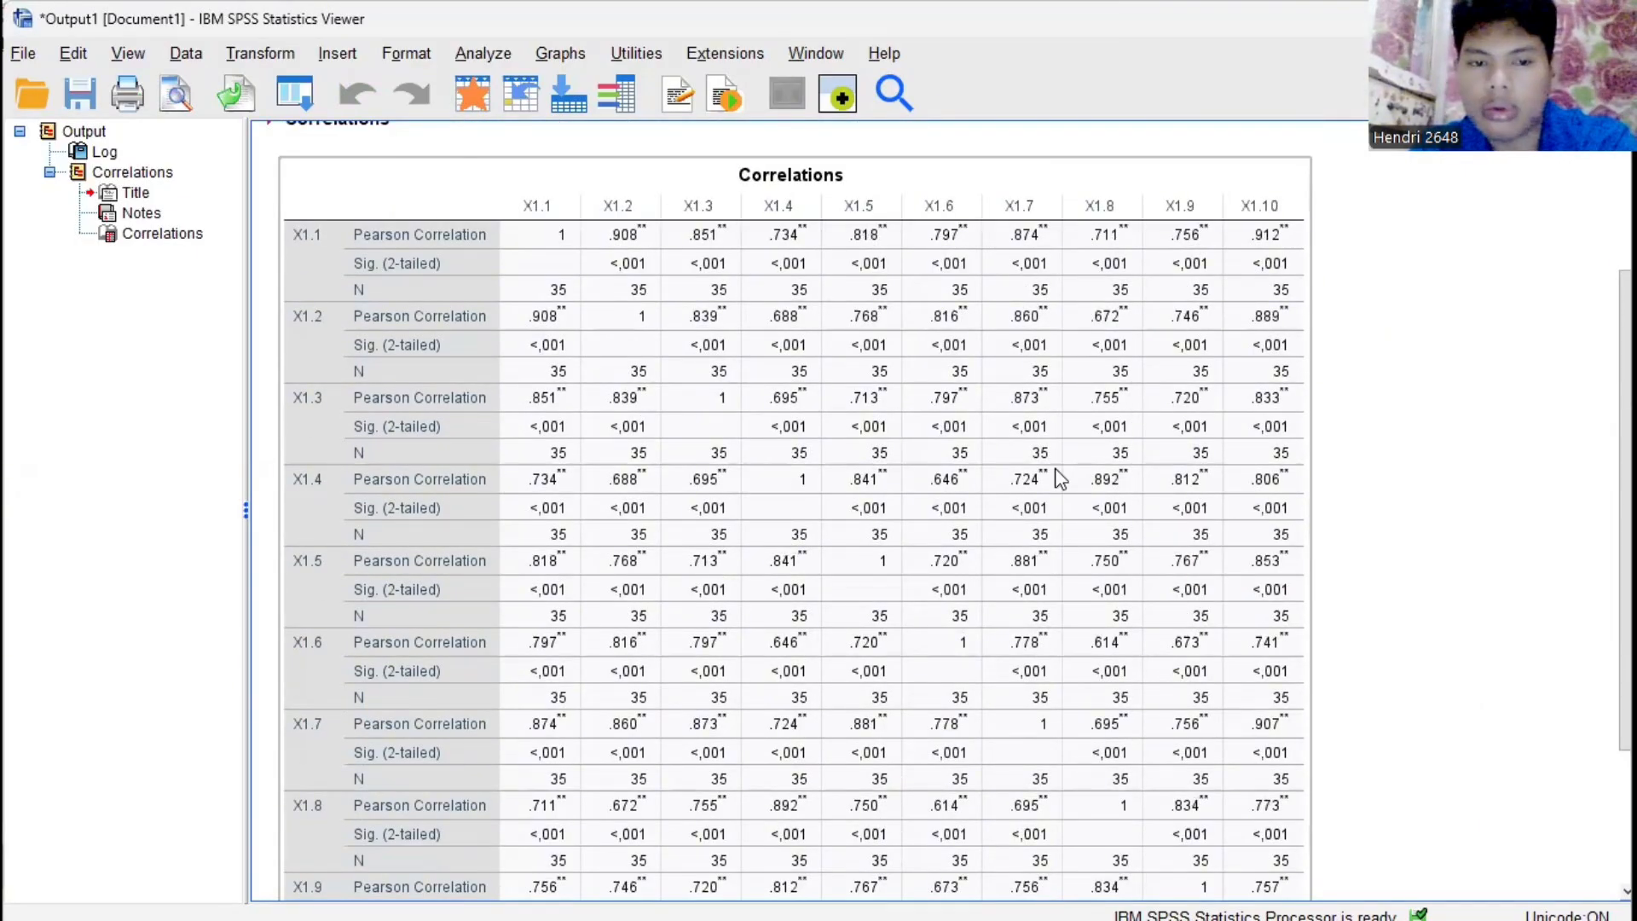
{"action": "scroll", "coordinate": [1059, 479], "scroll_direction": "down", "scroll_amount": 6}
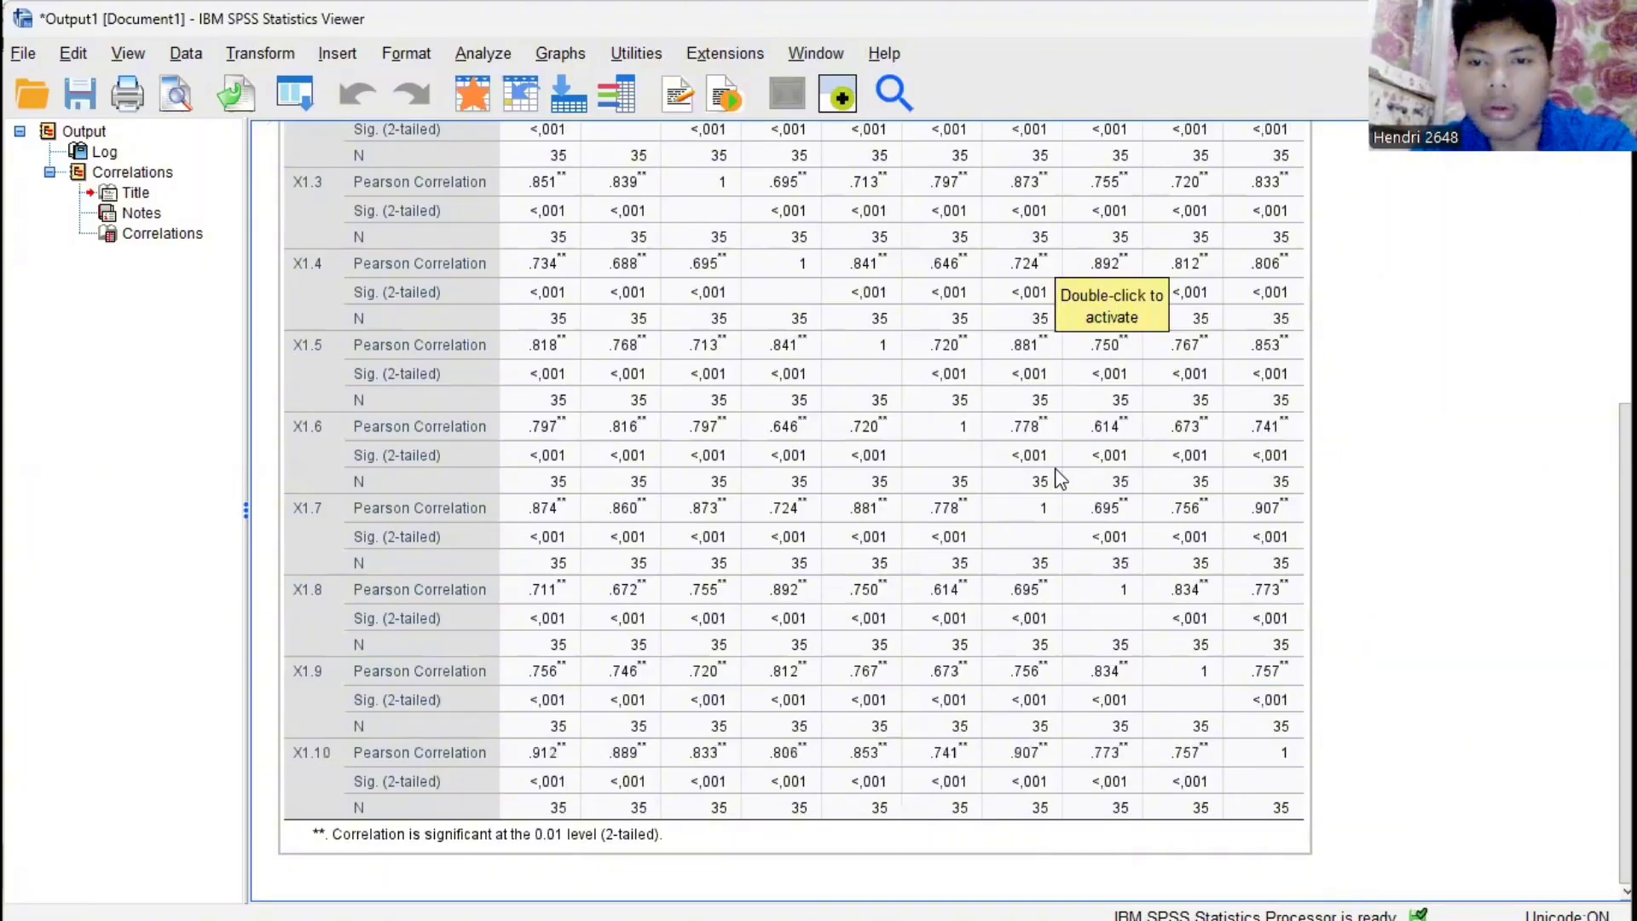
{"action": "scroll", "coordinate": [1059, 478], "scroll_direction": "up", "scroll_amount": 6}
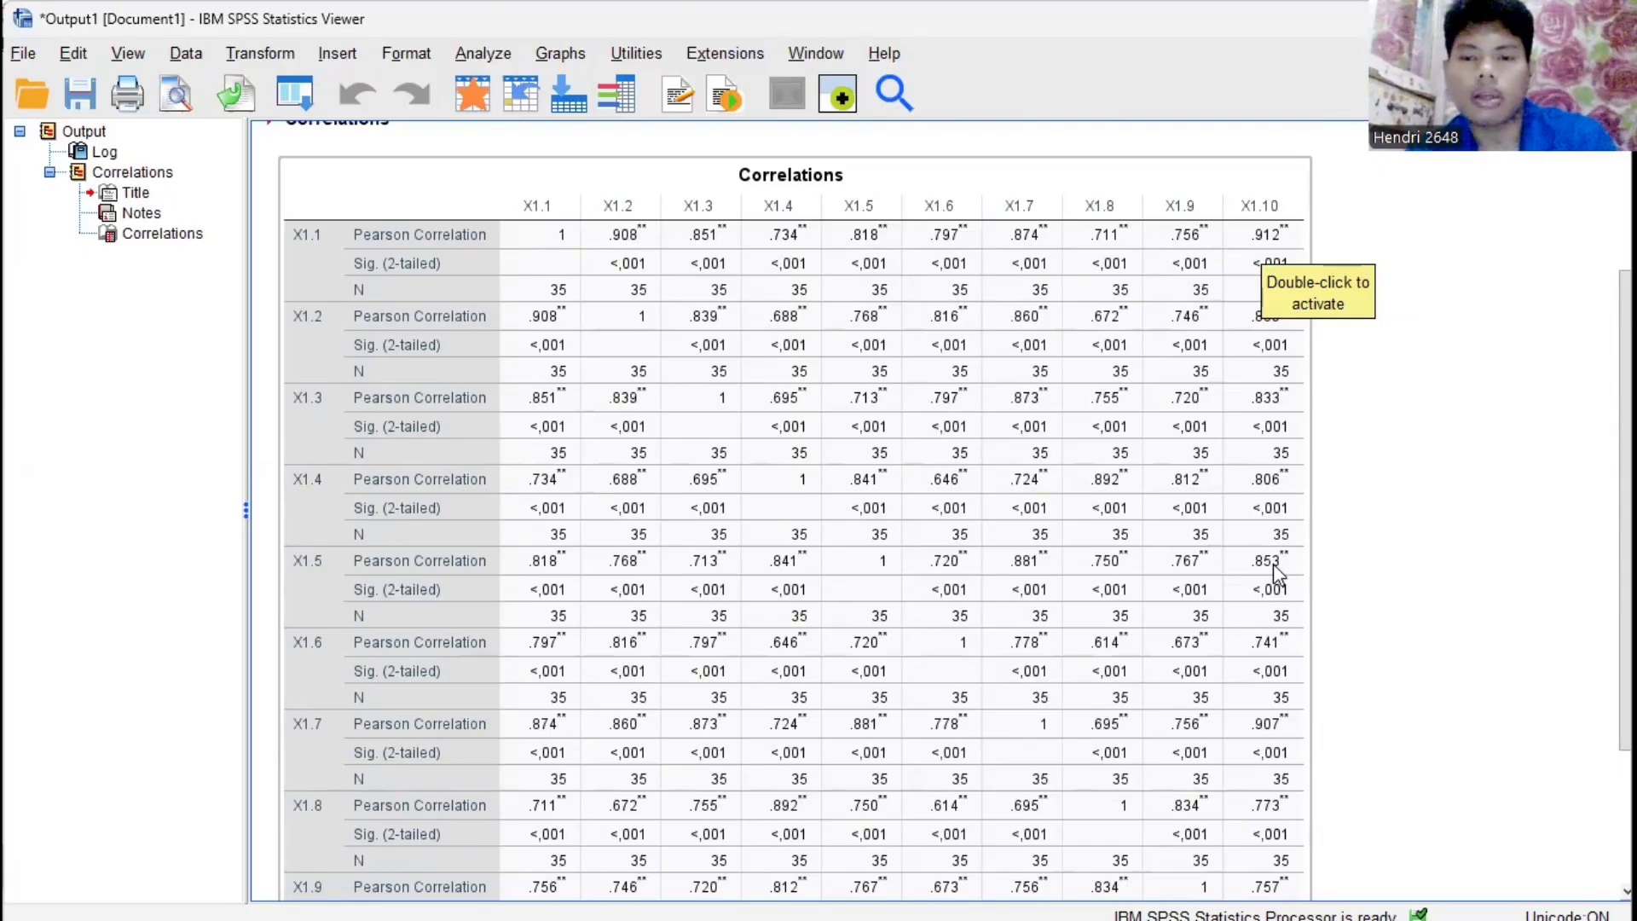
{"action": "scroll", "coordinate": [1271, 565], "scroll_direction": "down", "scroll_amount": 3}
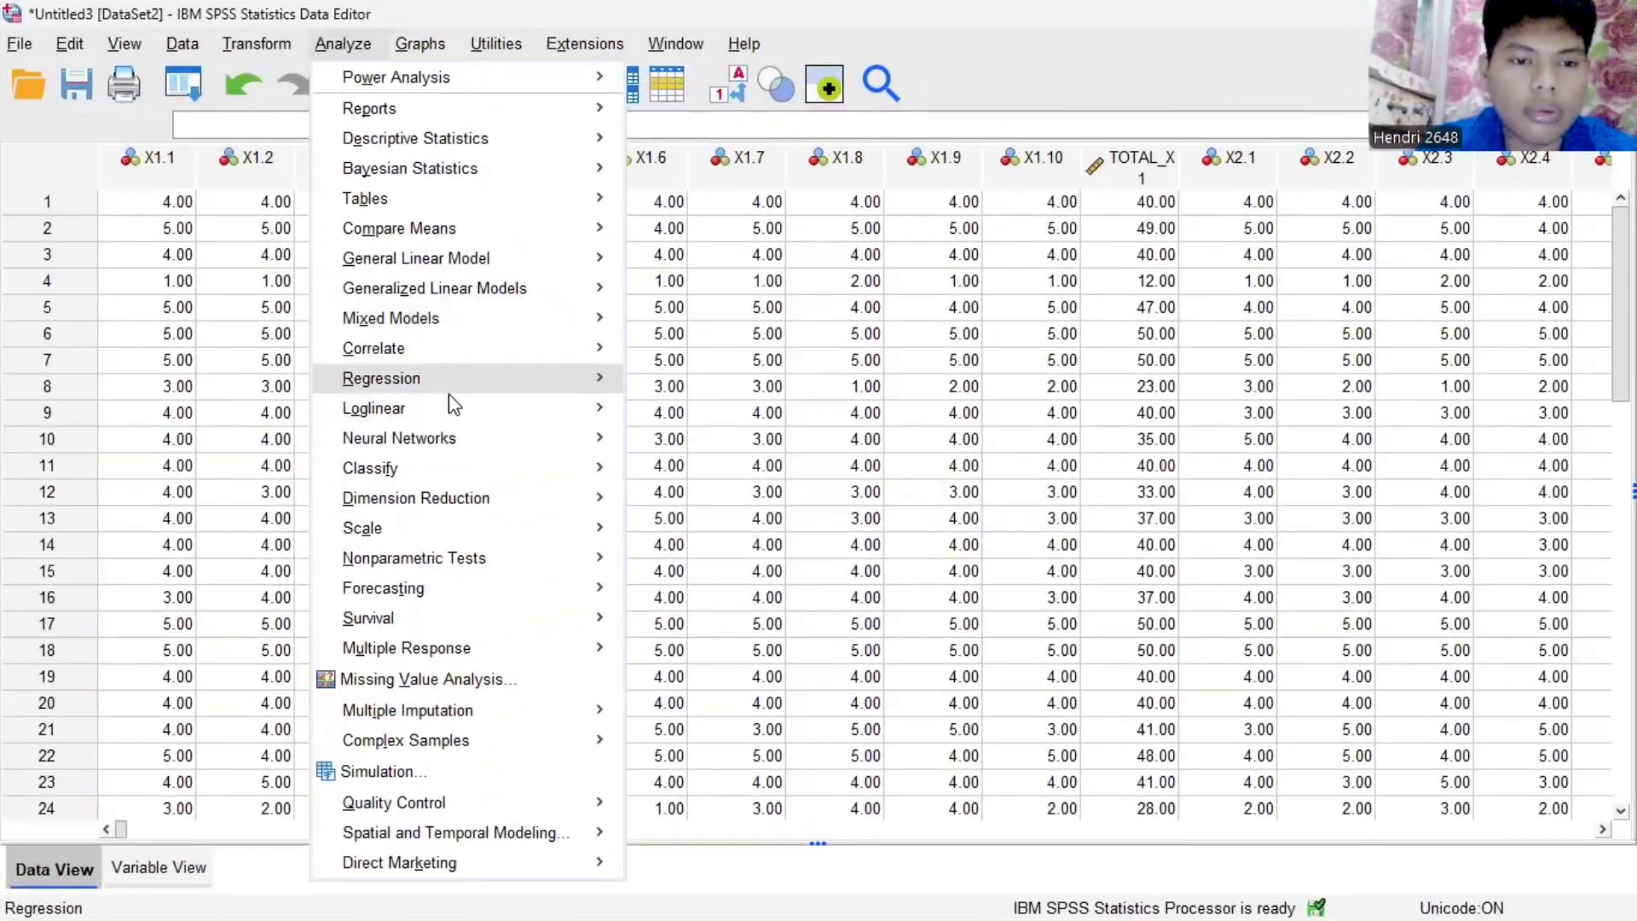
Reopen the Bivariate Correlations setup and remove X1.1 through X1.10 from its variables.
{"action": "mouse_move", "coordinate": [459, 397]}
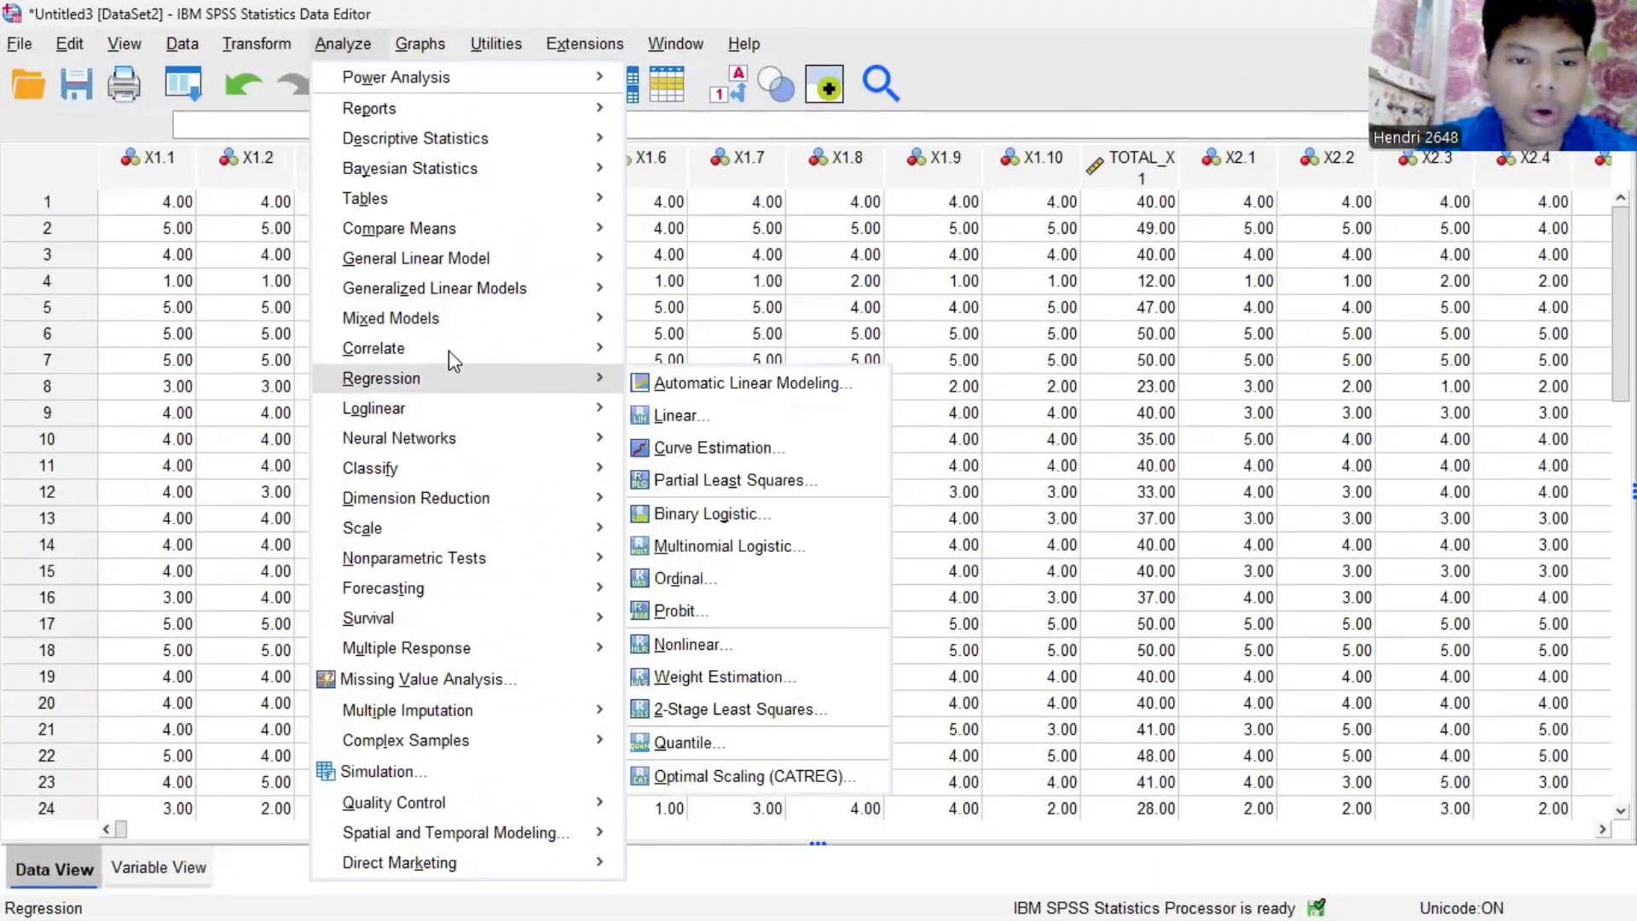
{"action": "mouse_move", "coordinate": [511, 350]}
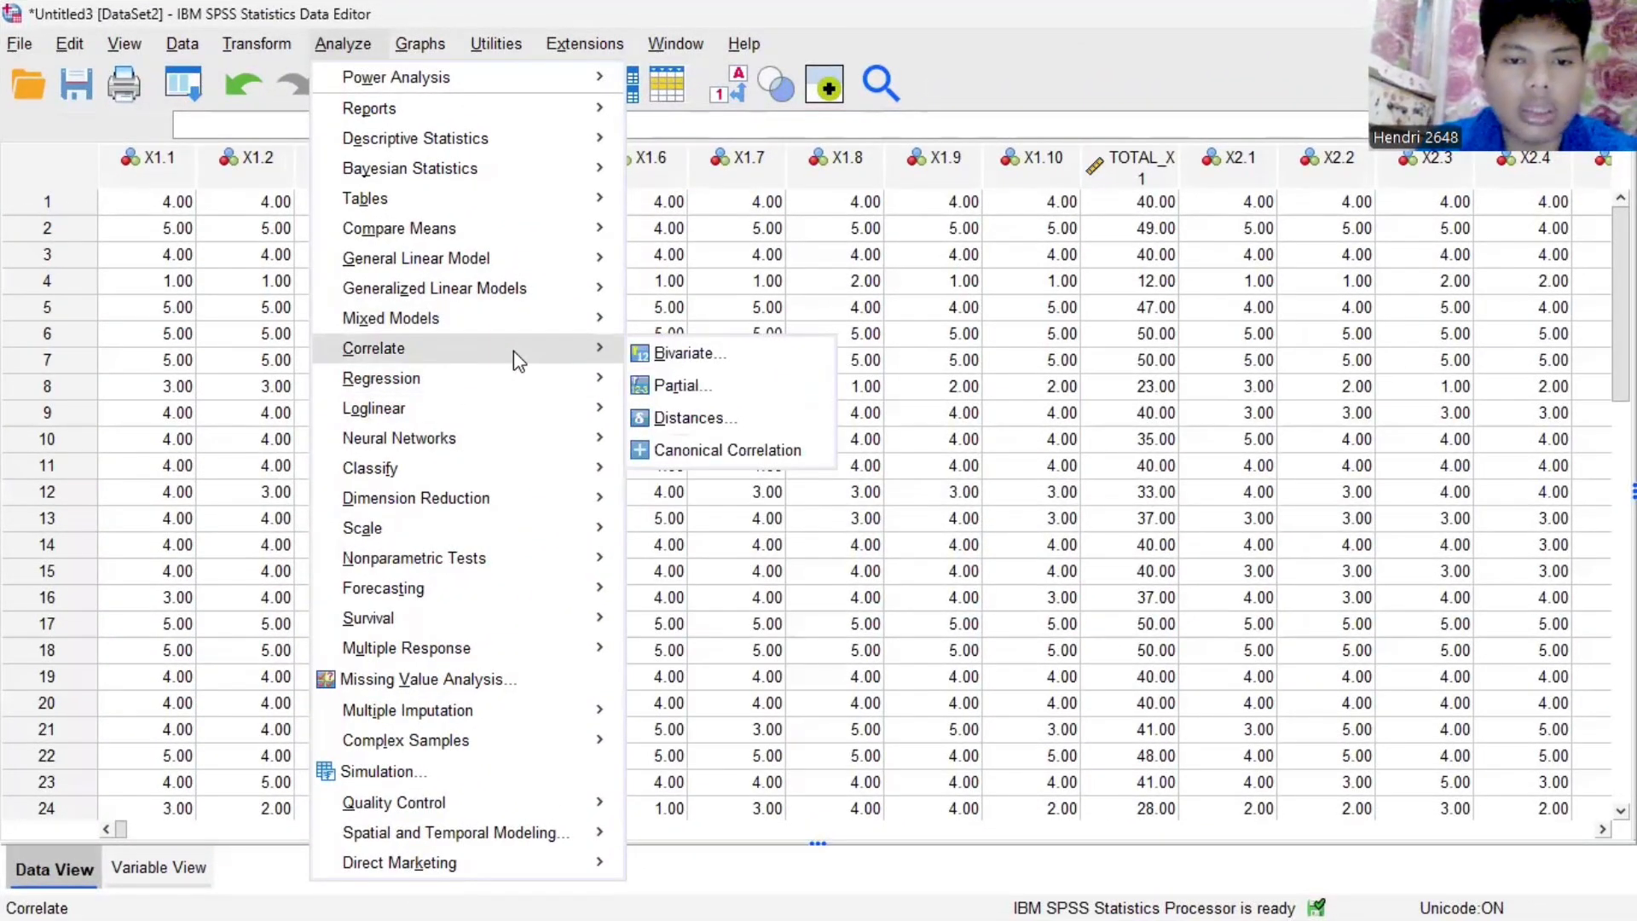
{"action": "left_click", "coordinate": [678, 358]}
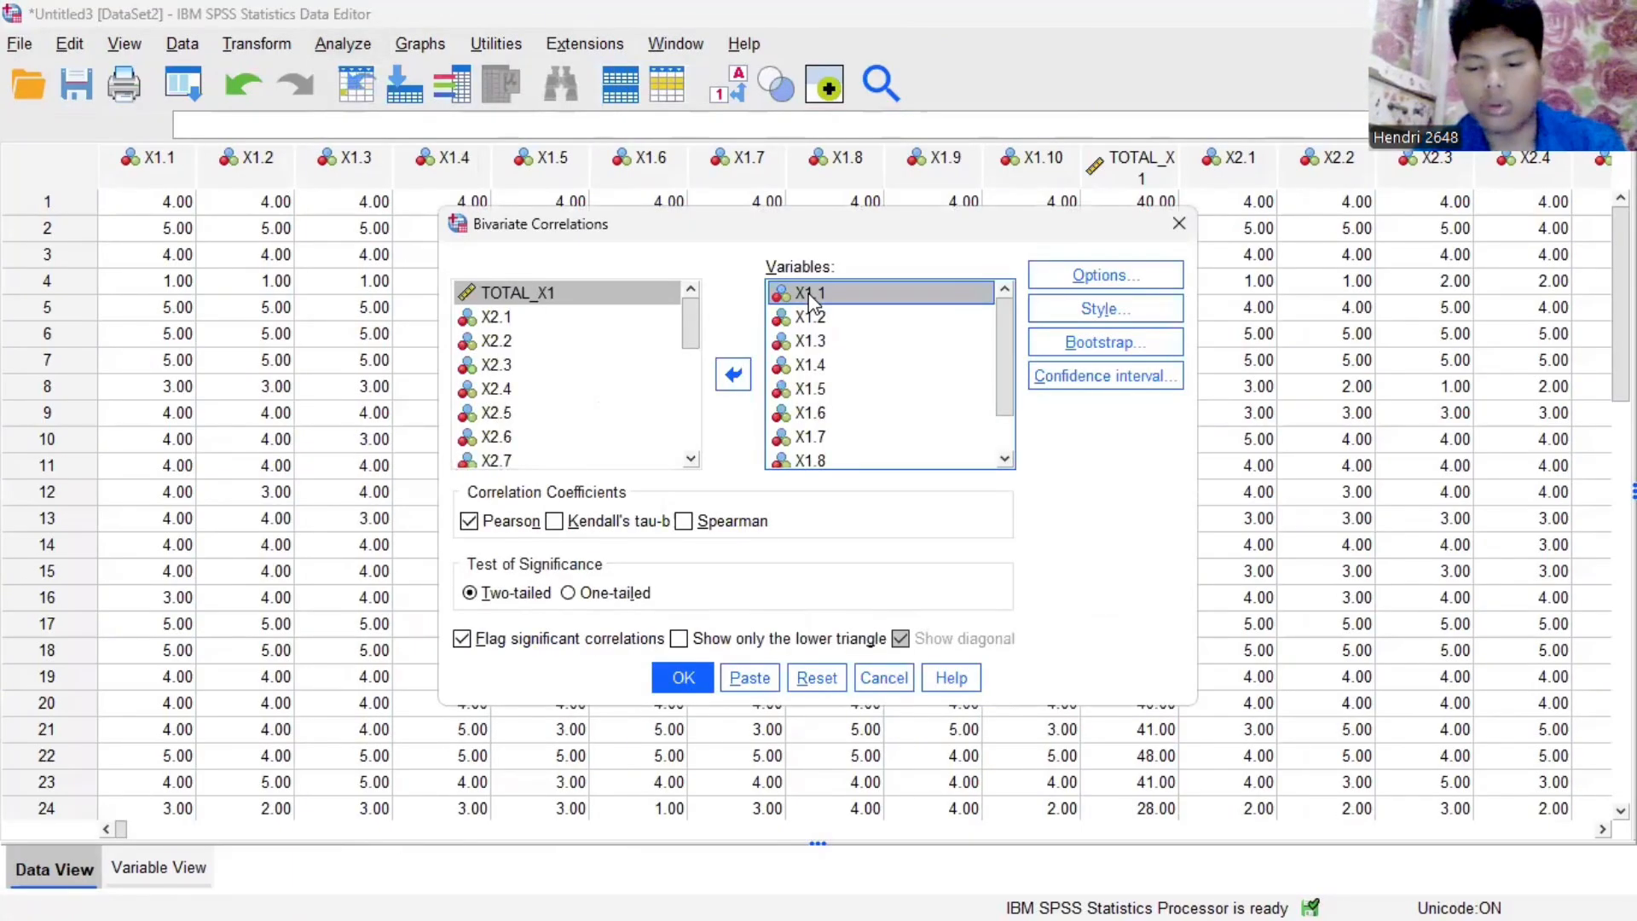
{"action": "key", "text": "shift+Down"}
{"action": "key", "text": "shift+Down"}
{"action": "key", "text": "shift+Down"}
{"action": "key", "text": "shift+Down"}
{"action": "key", "text": "shift+Down"}
{"action": "key", "text": "shift+Down"}
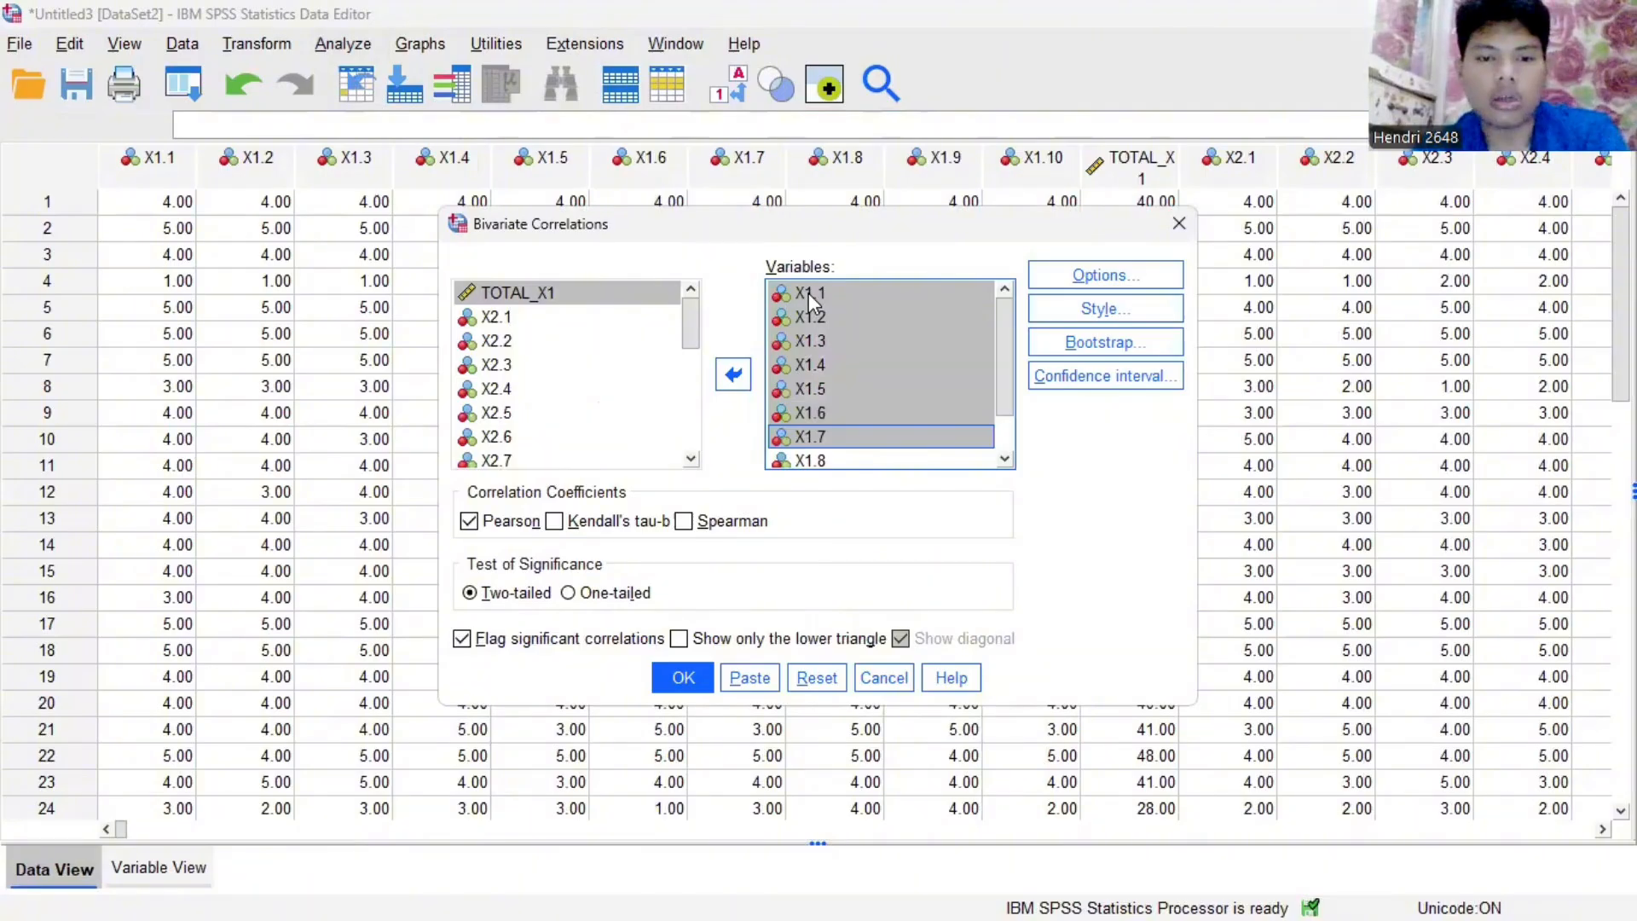
{"action": "key", "text": "shift+Down"}
{"action": "key", "text": "shift+Down"}
{"action": "key", "text": "shift+Down"}
{"action": "left_click", "coordinate": [737, 375]}
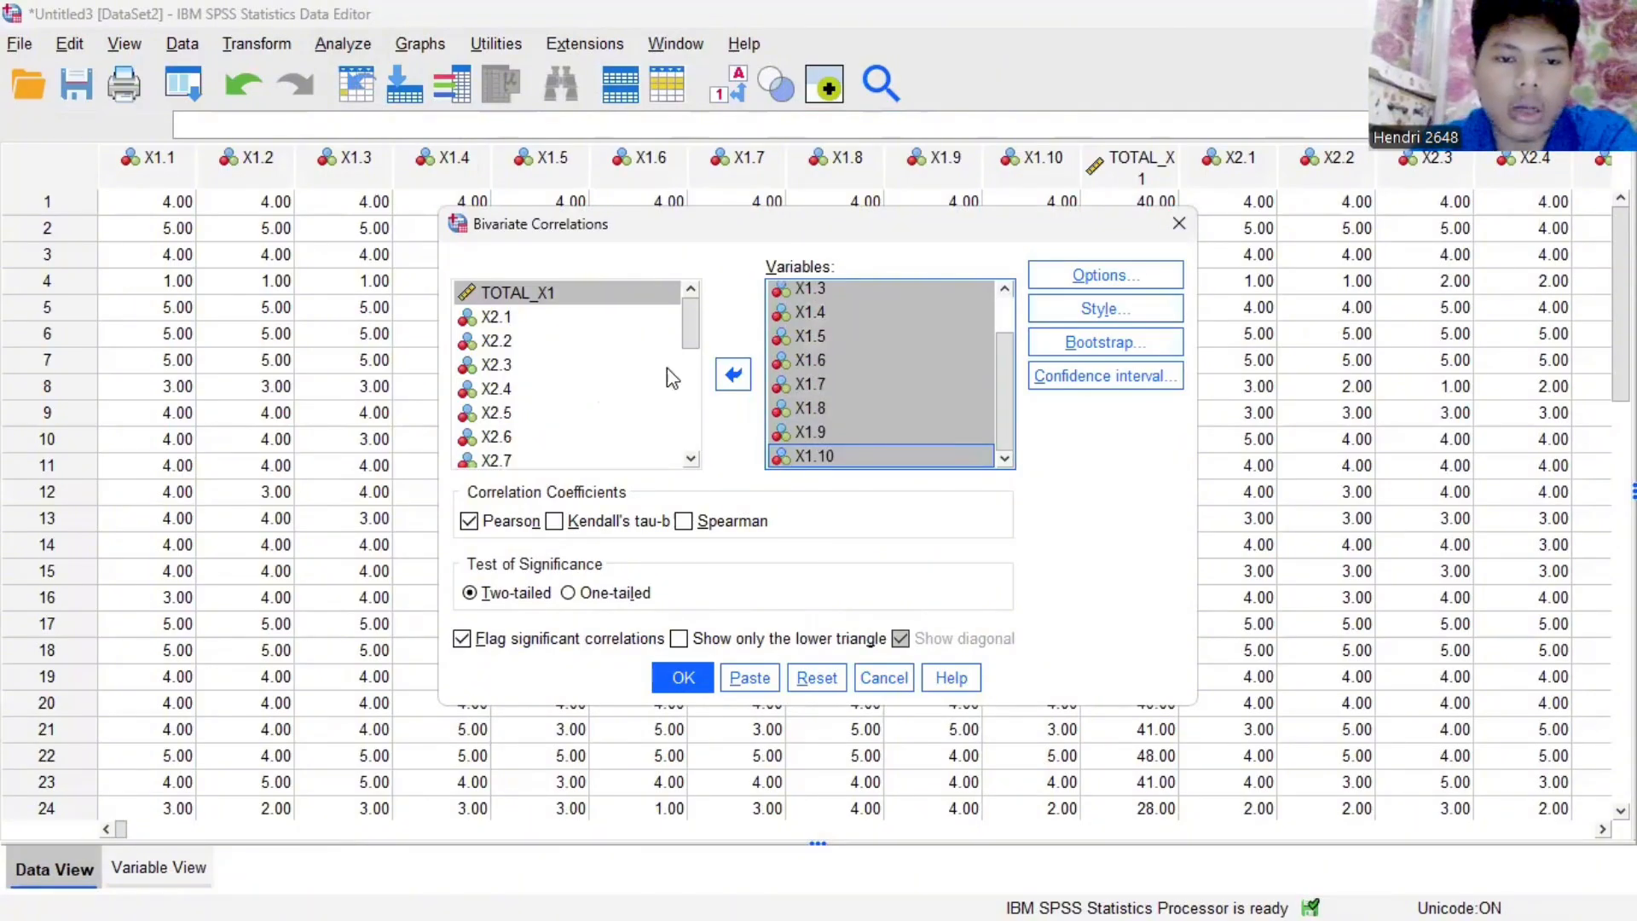
Add items X2.1 through X2.10 to the correlation variables, run the two-tailed Pearson analysis, and look through the resulting table.
{"action": "scroll", "coordinate": [661, 370], "scroll_direction": "down", "scroll_amount": 1}
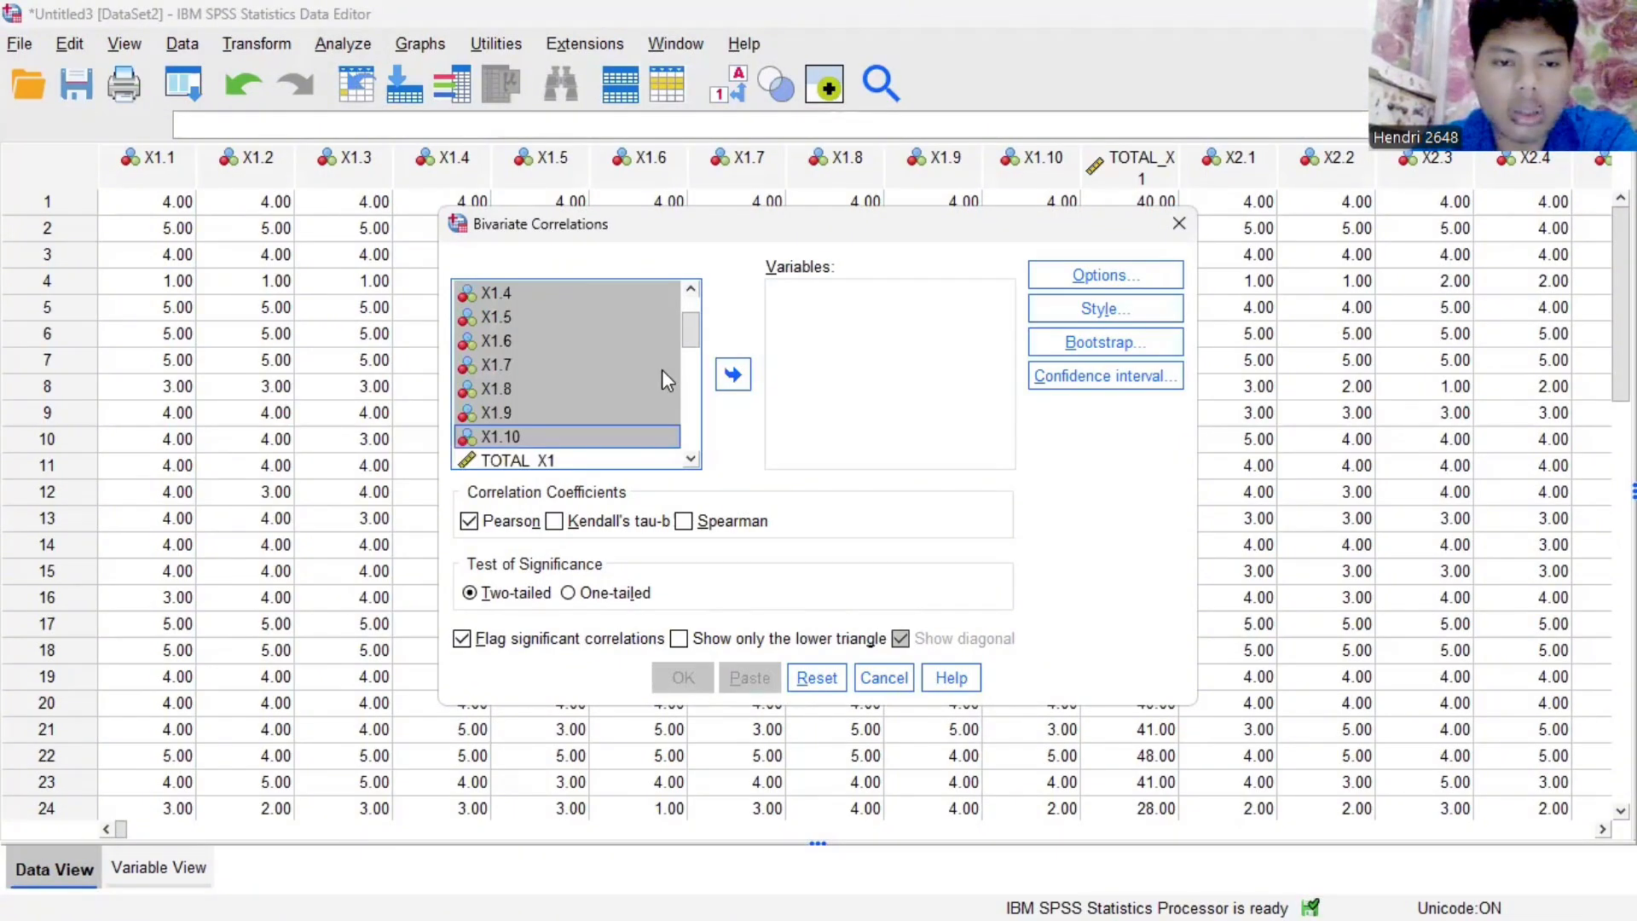
{"action": "scroll", "coordinate": [661, 370], "scroll_direction": "down", "scroll_amount": 1}
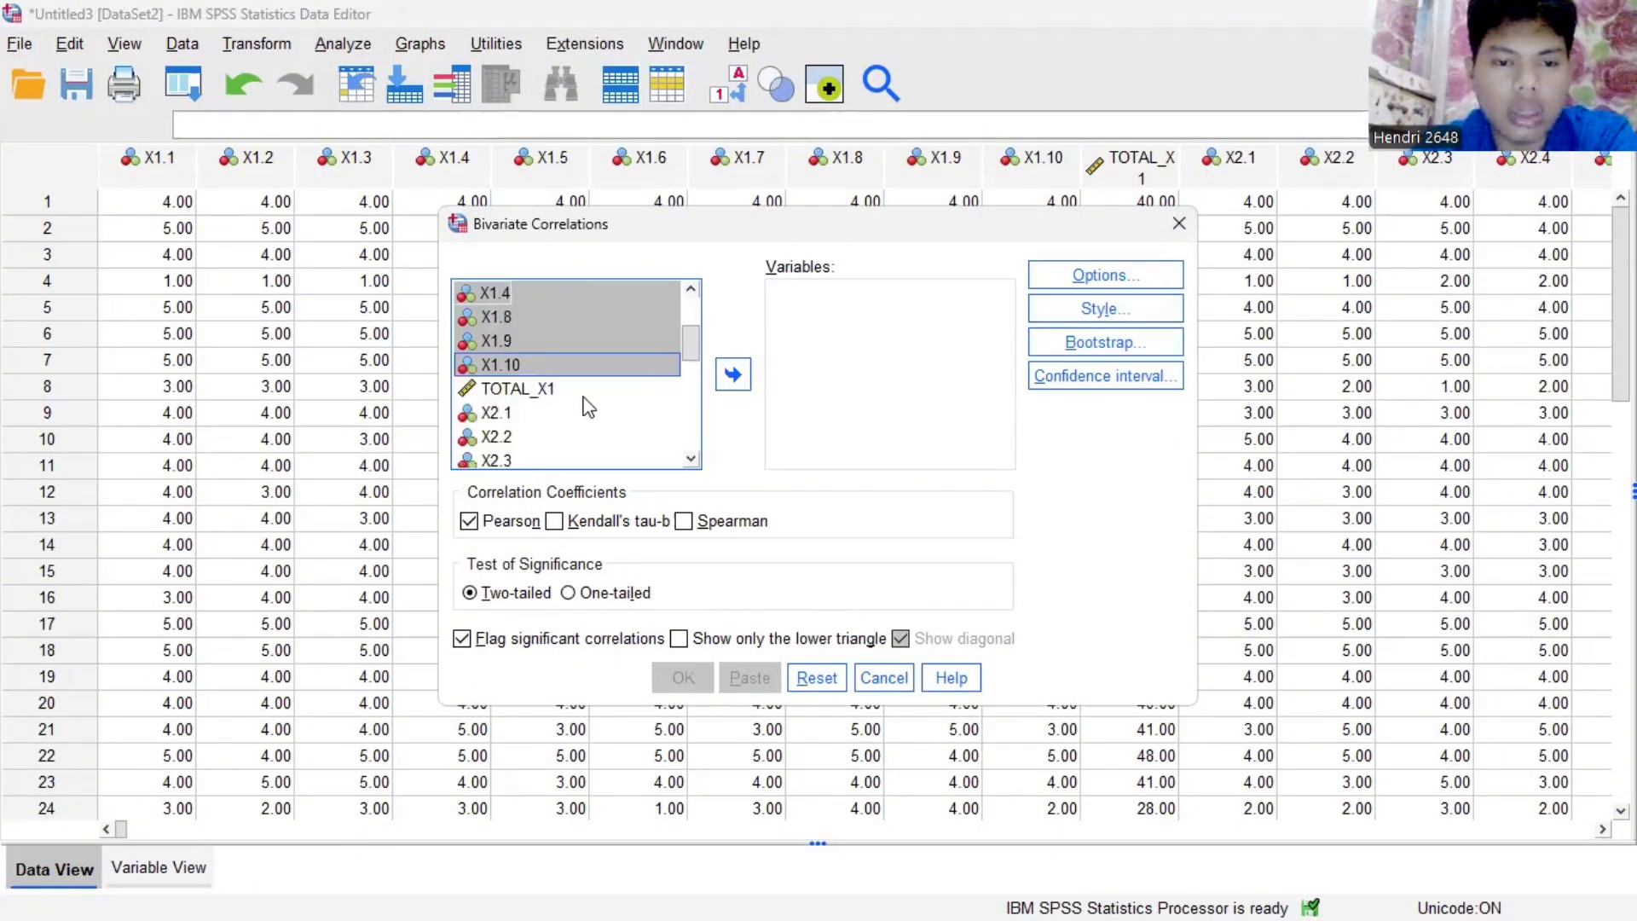
{"action": "left_click", "coordinate": [541, 416]}
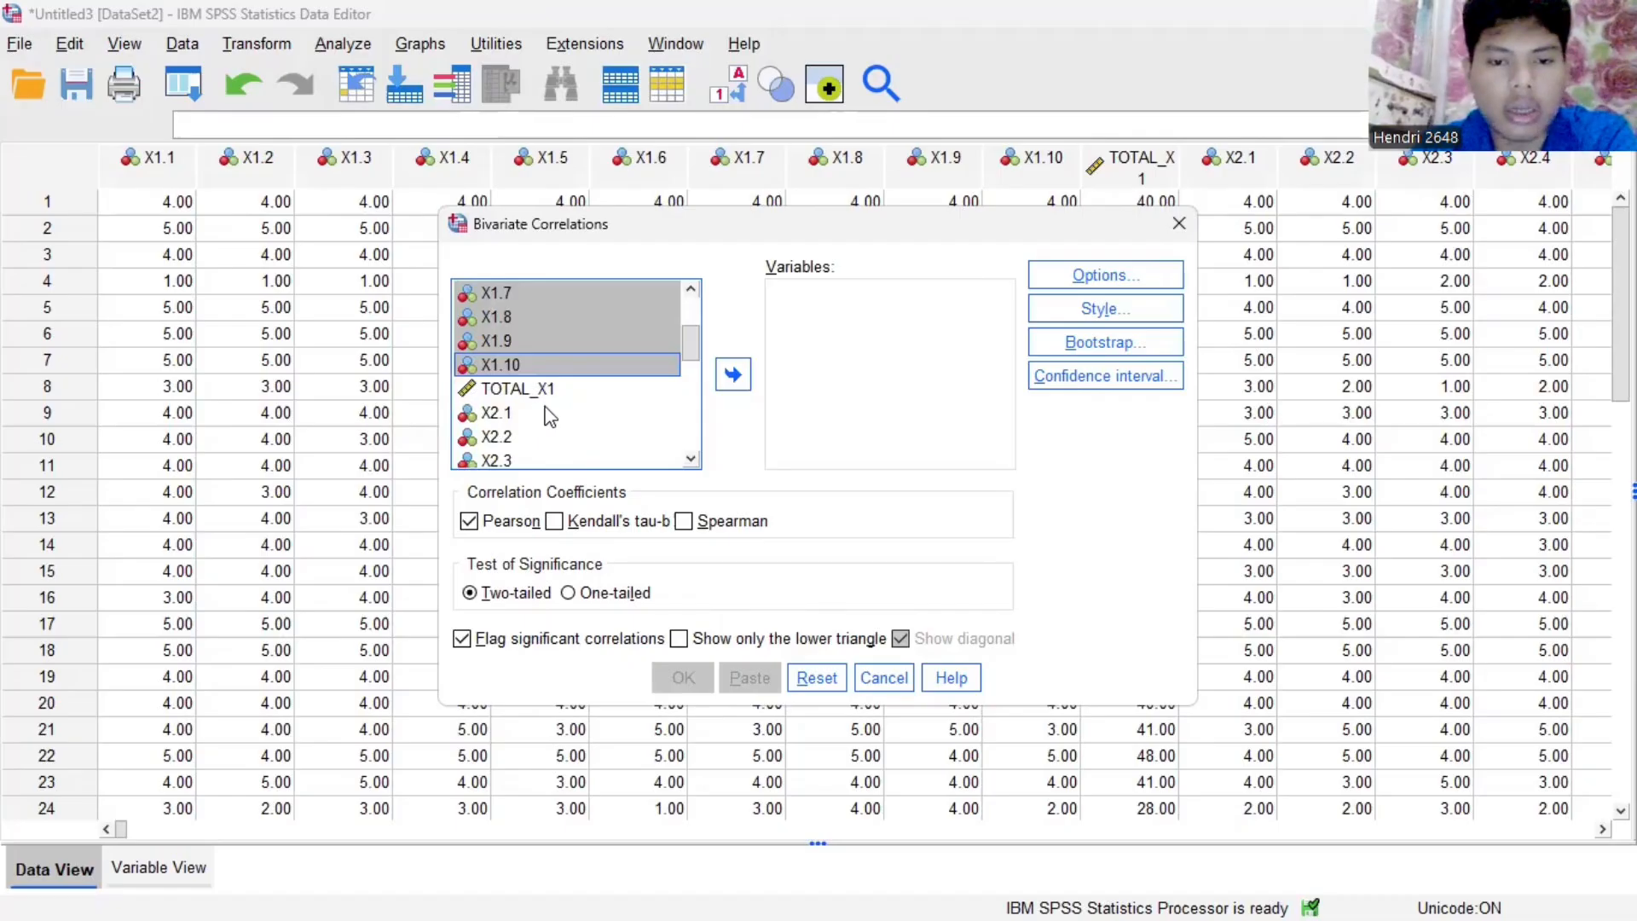
{"action": "left_click", "coordinate": [731, 376]}
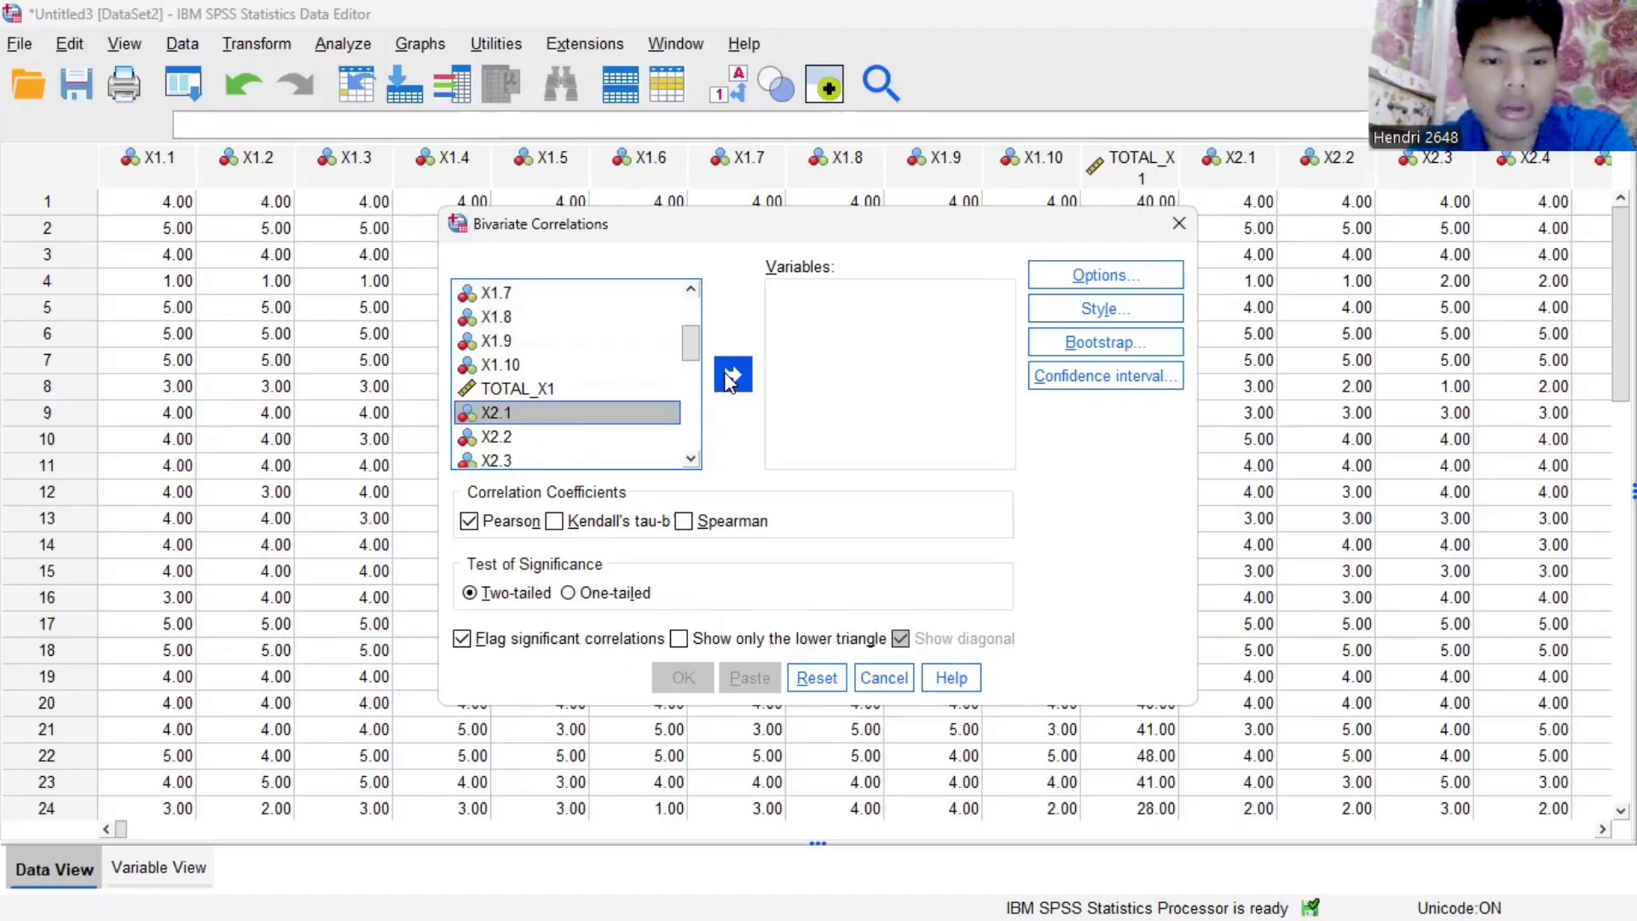
{"action": "key", "text": "shift+Down"}
{"action": "key", "text": "shift+Down"}
{"action": "key", "text": "shift+Down"}
{"action": "key", "text": "shift+Down"}
{"action": "key", "text": "shift+Down"}
{"action": "key", "text": "shift+Down"}
{"action": "key", "text": "shift+Down"}
{"action": "key", "text": "shift+Down"}
{"action": "key", "text": "shift+Down"}
{"action": "key", "text": "shift+Down"}
{"action": "key", "text": "shift+Down"}
{"action": "key", "text": "shift+Down"}
{"action": "key", "text": "shift+Down"}
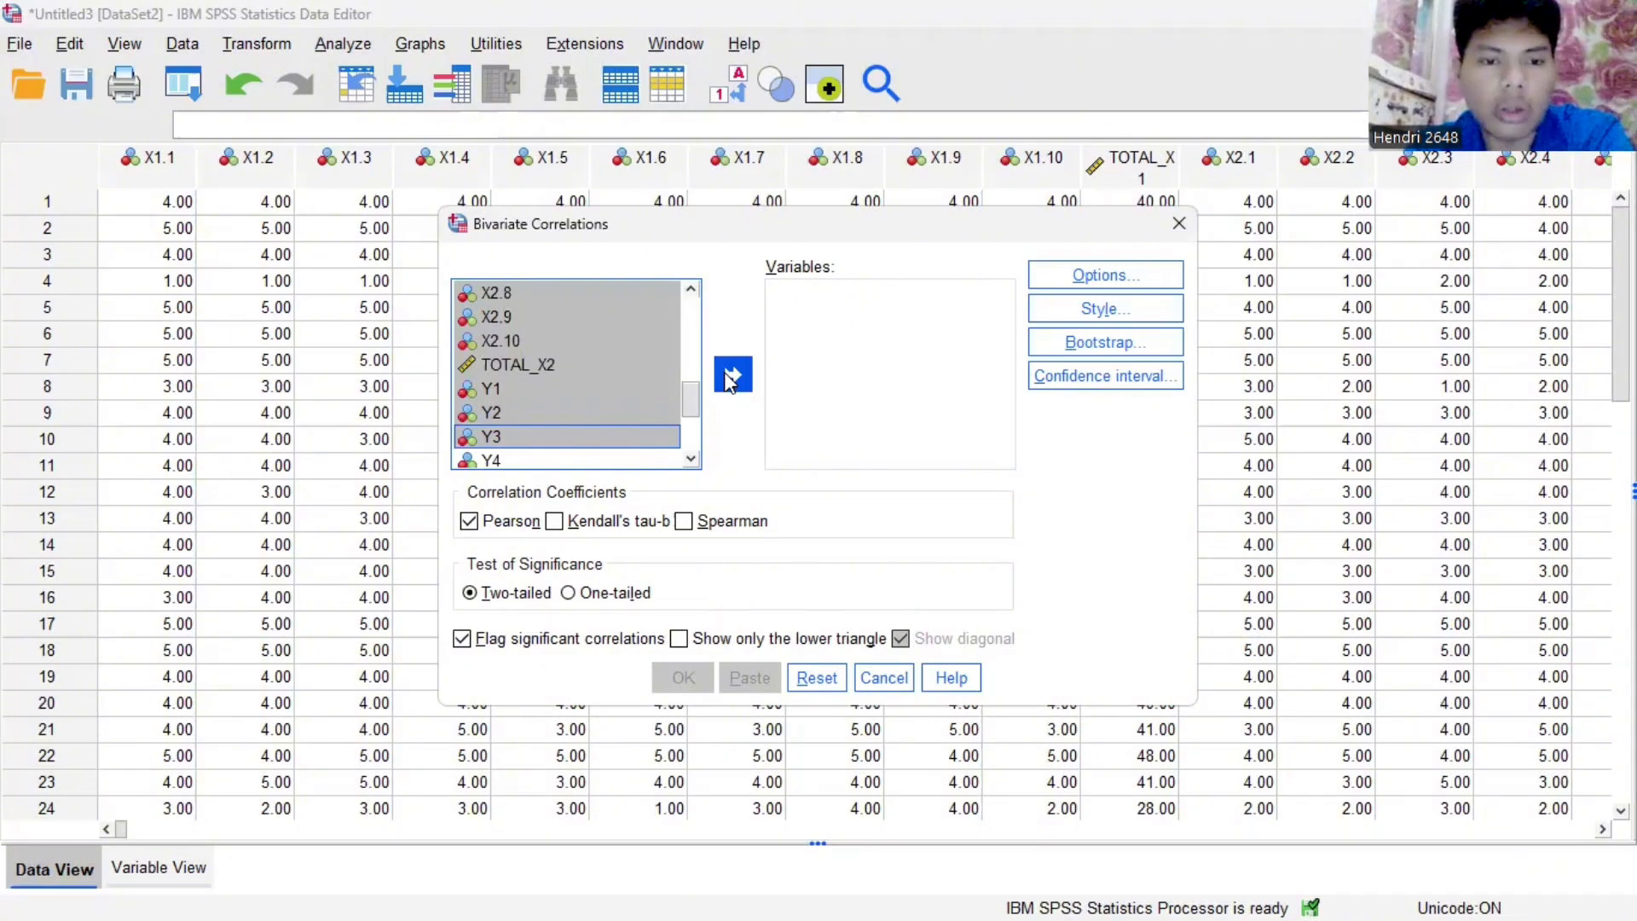
{"action": "key", "text": "shift+Up"}
{"action": "key", "text": "shift+Up"}
{"action": "key", "text": "shift+Up"}
{"action": "key", "text": "shift+Up"}
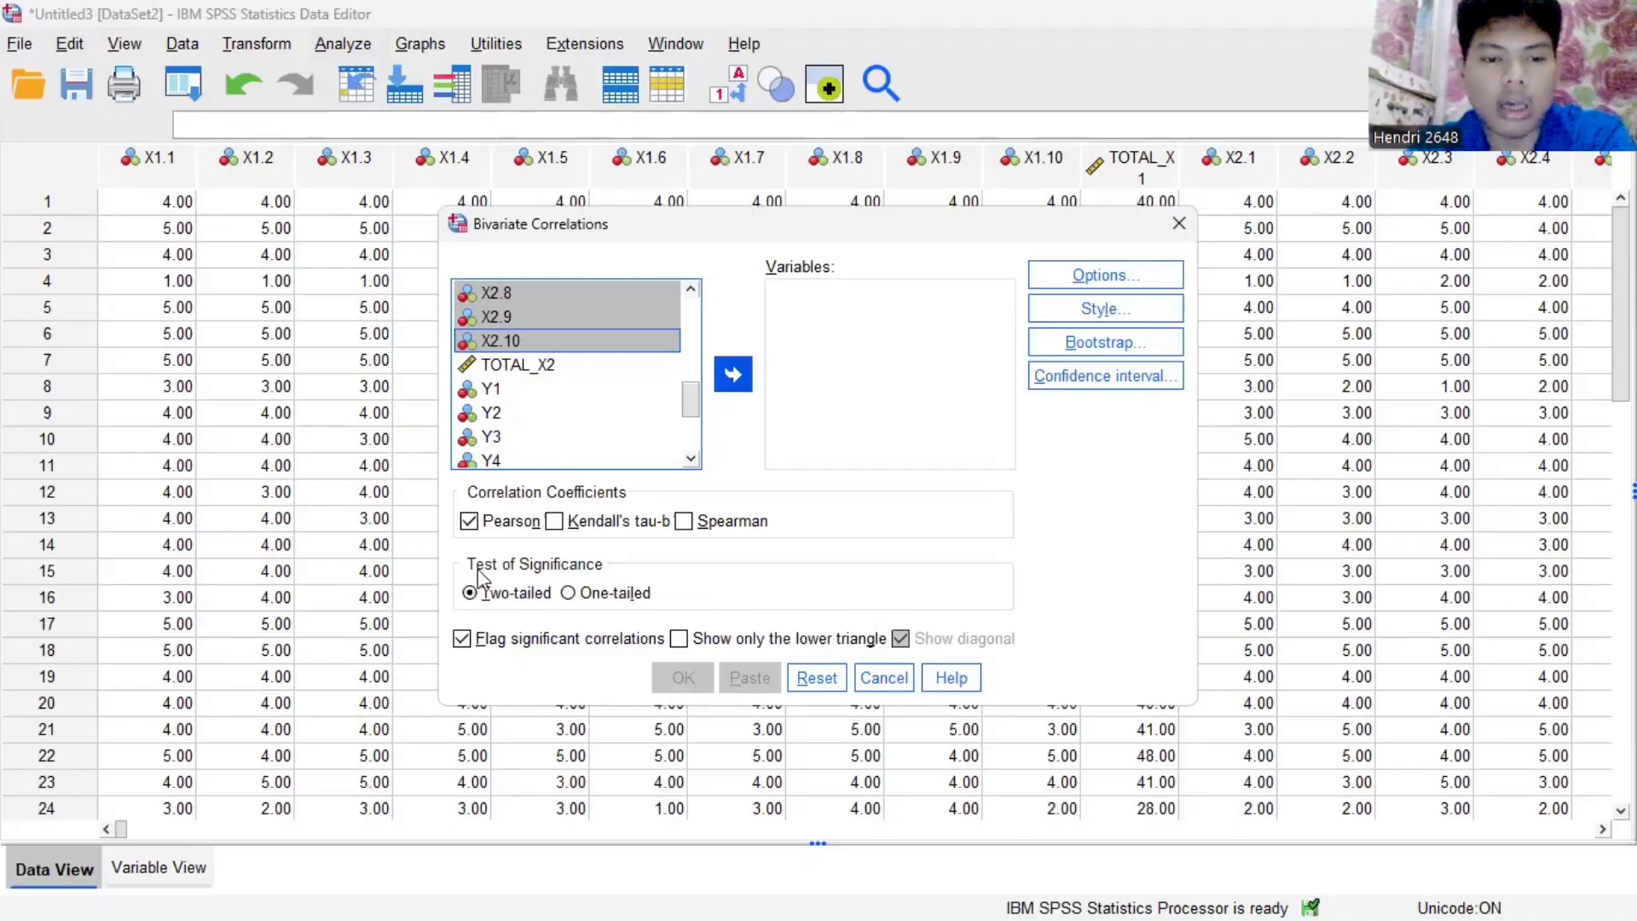
{"action": "key", "text": "Return"}
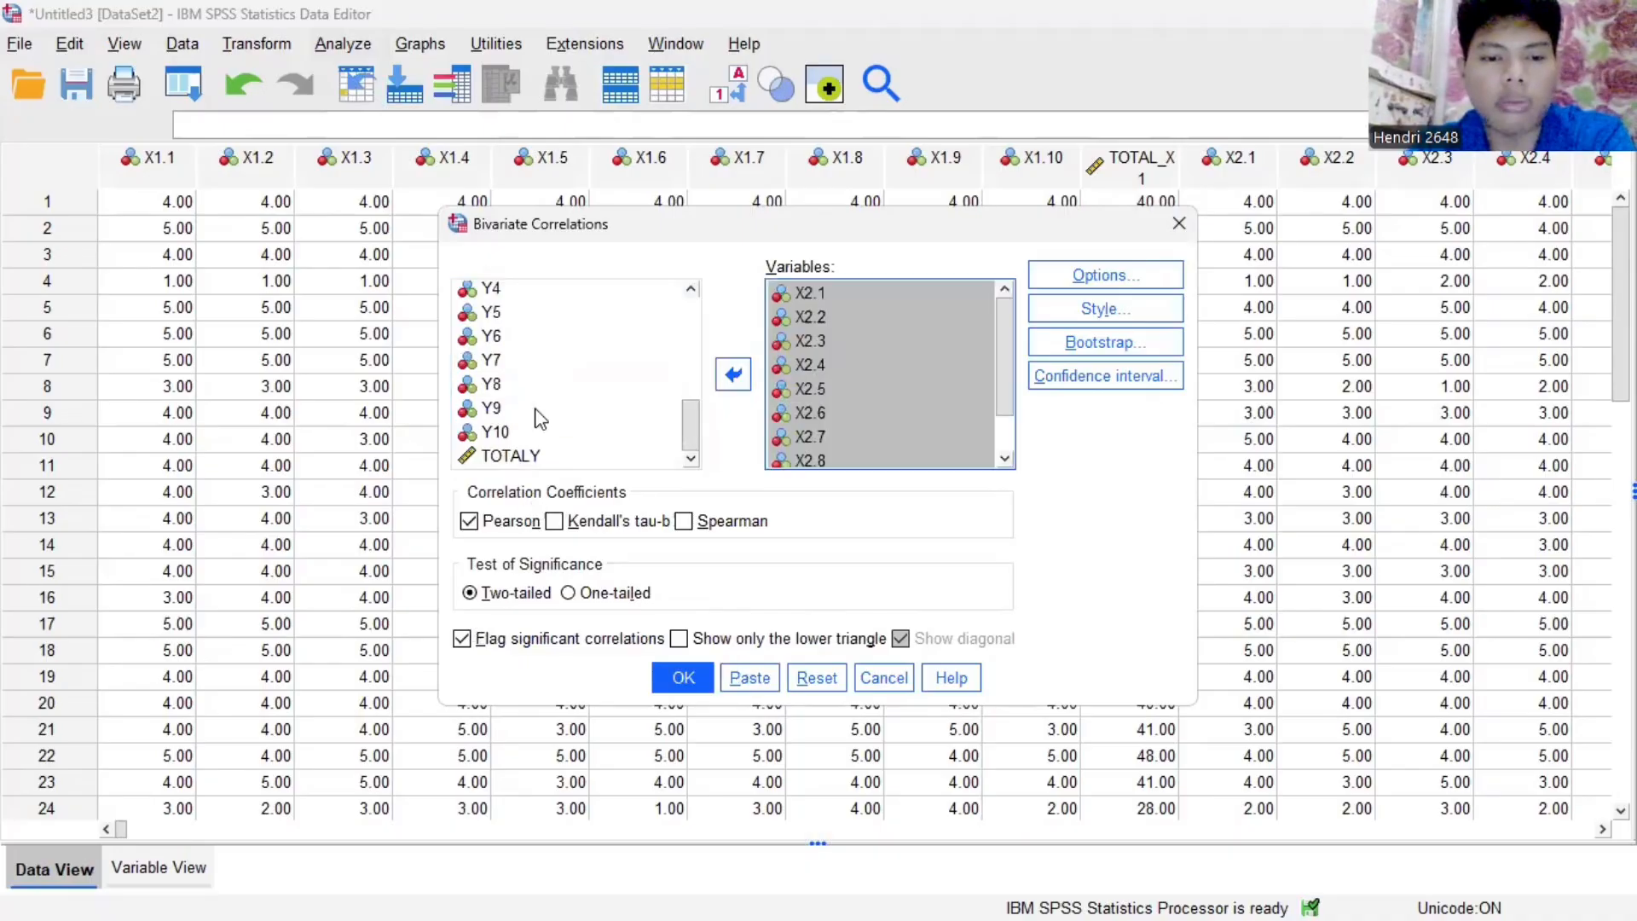
{"action": "left_click", "coordinate": [680, 678]}
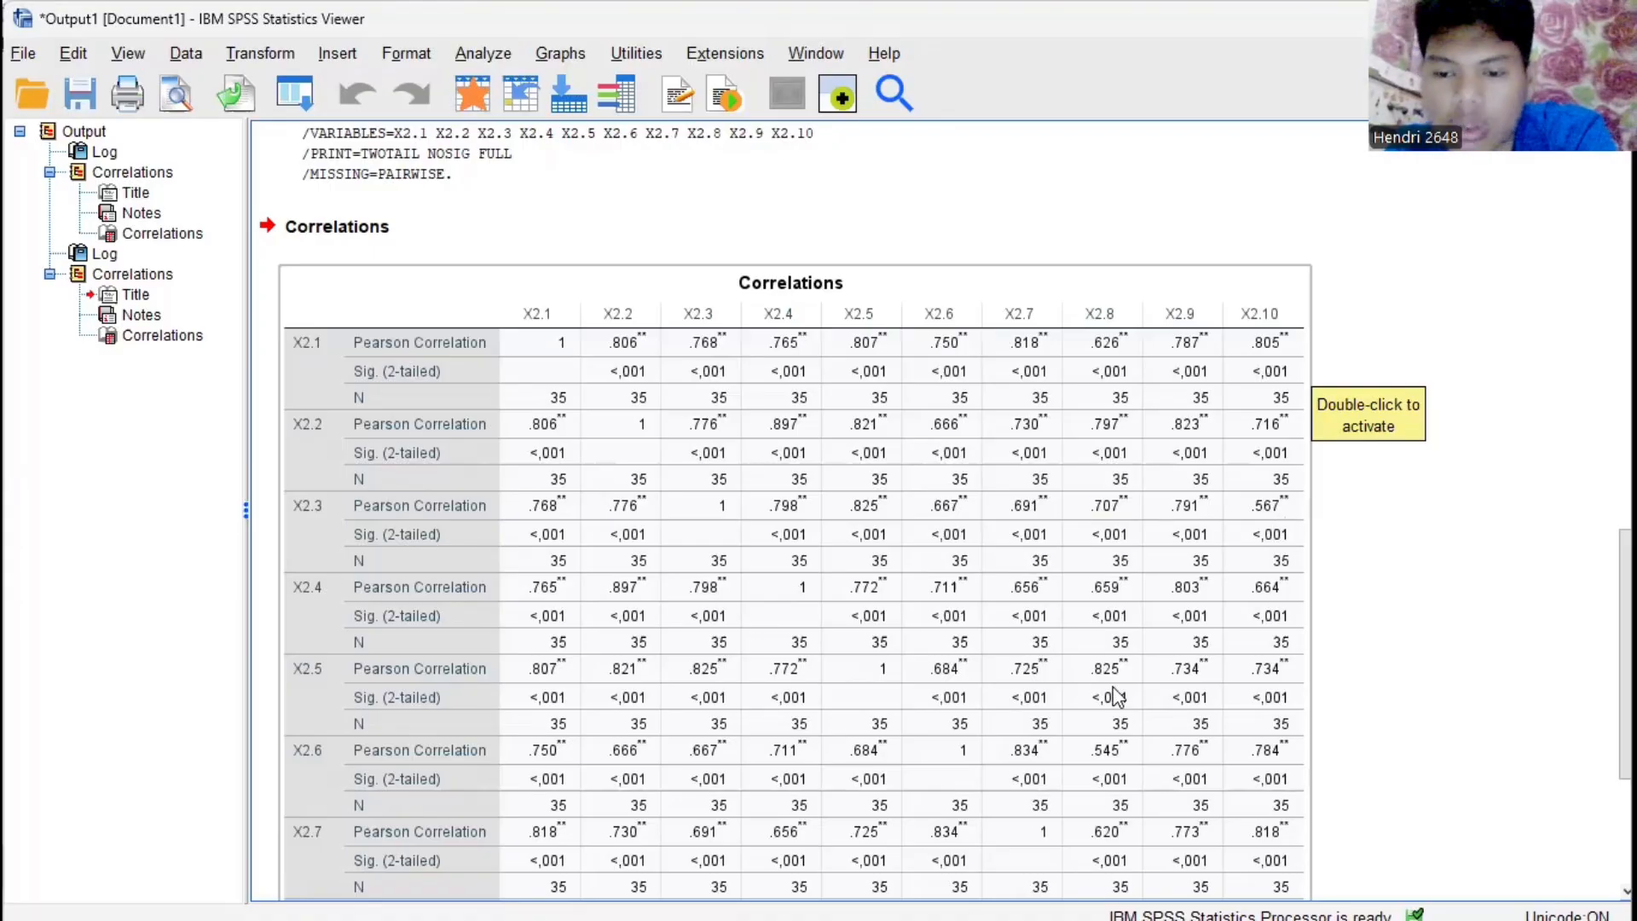
{"action": "scroll", "coordinate": [1117, 697], "scroll_direction": "down", "scroll_amount": 5}
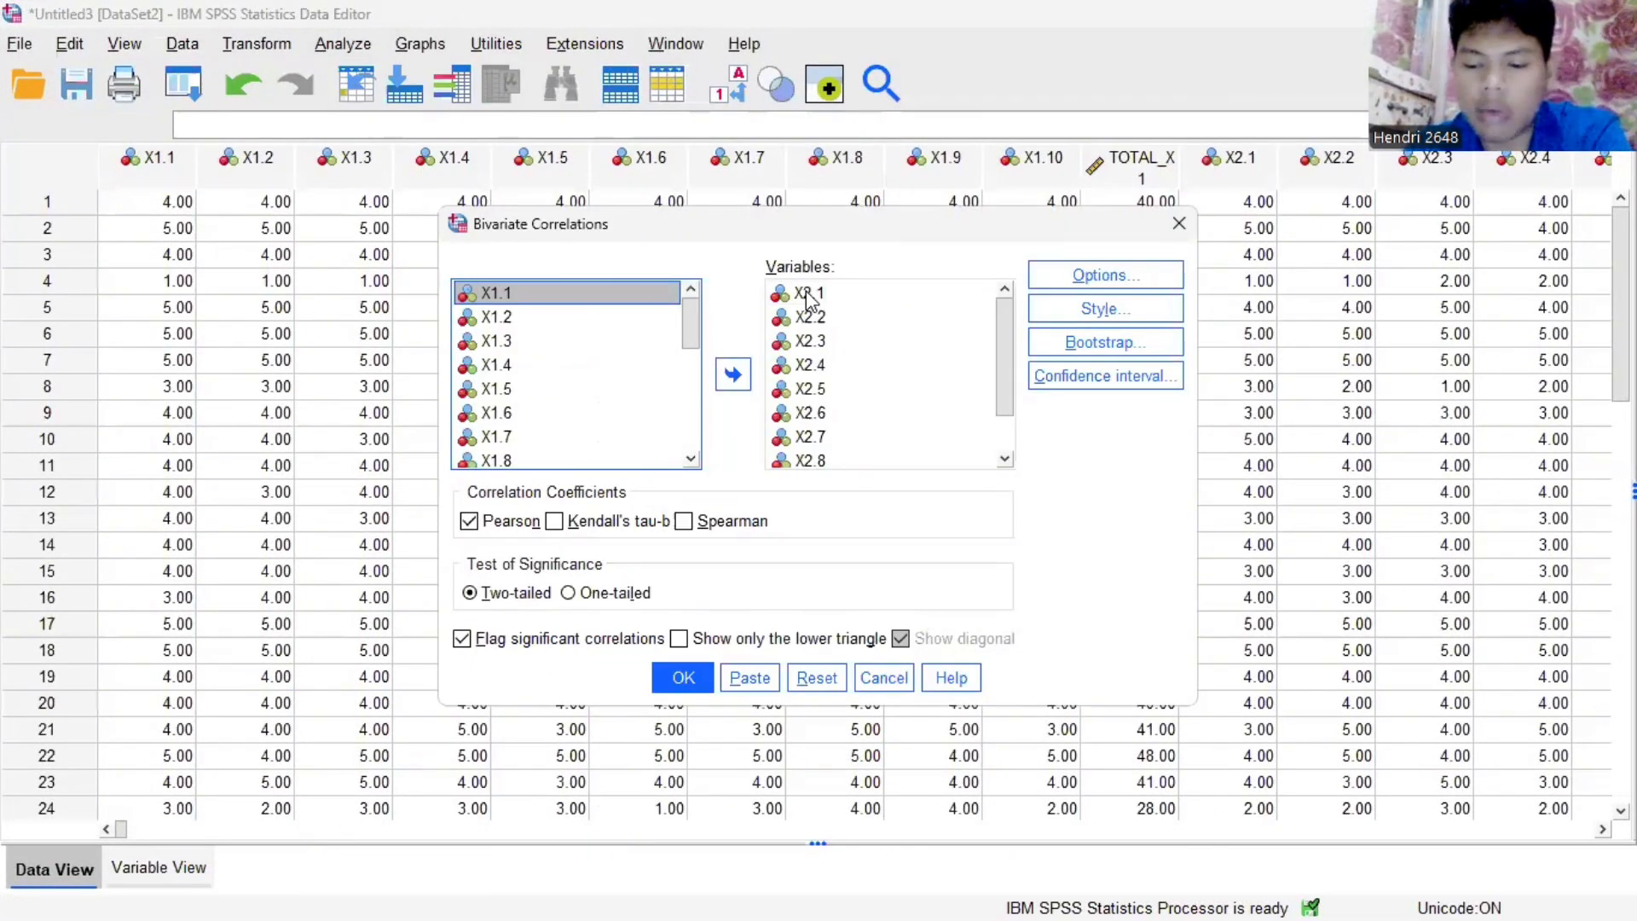
Remove X2.1 through X2.10 from the Bivariate Correlations variables.
{"action": "left_click", "coordinate": [807, 298]}
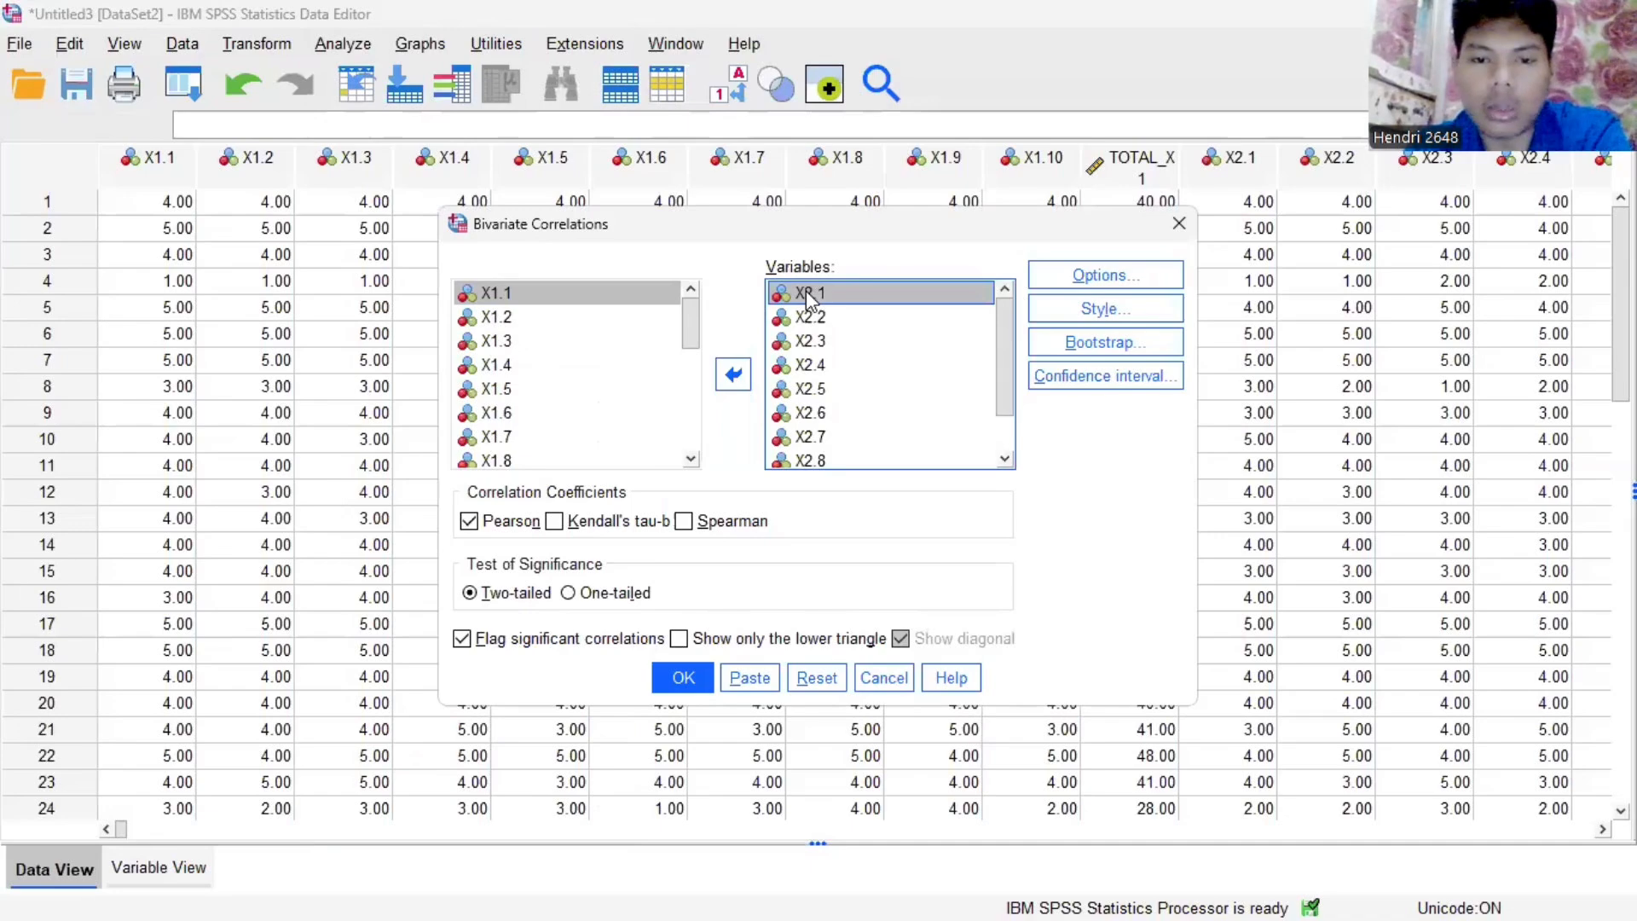
{"action": "key", "text": "shift+Down"}
{"action": "key", "text": "shift+End"}
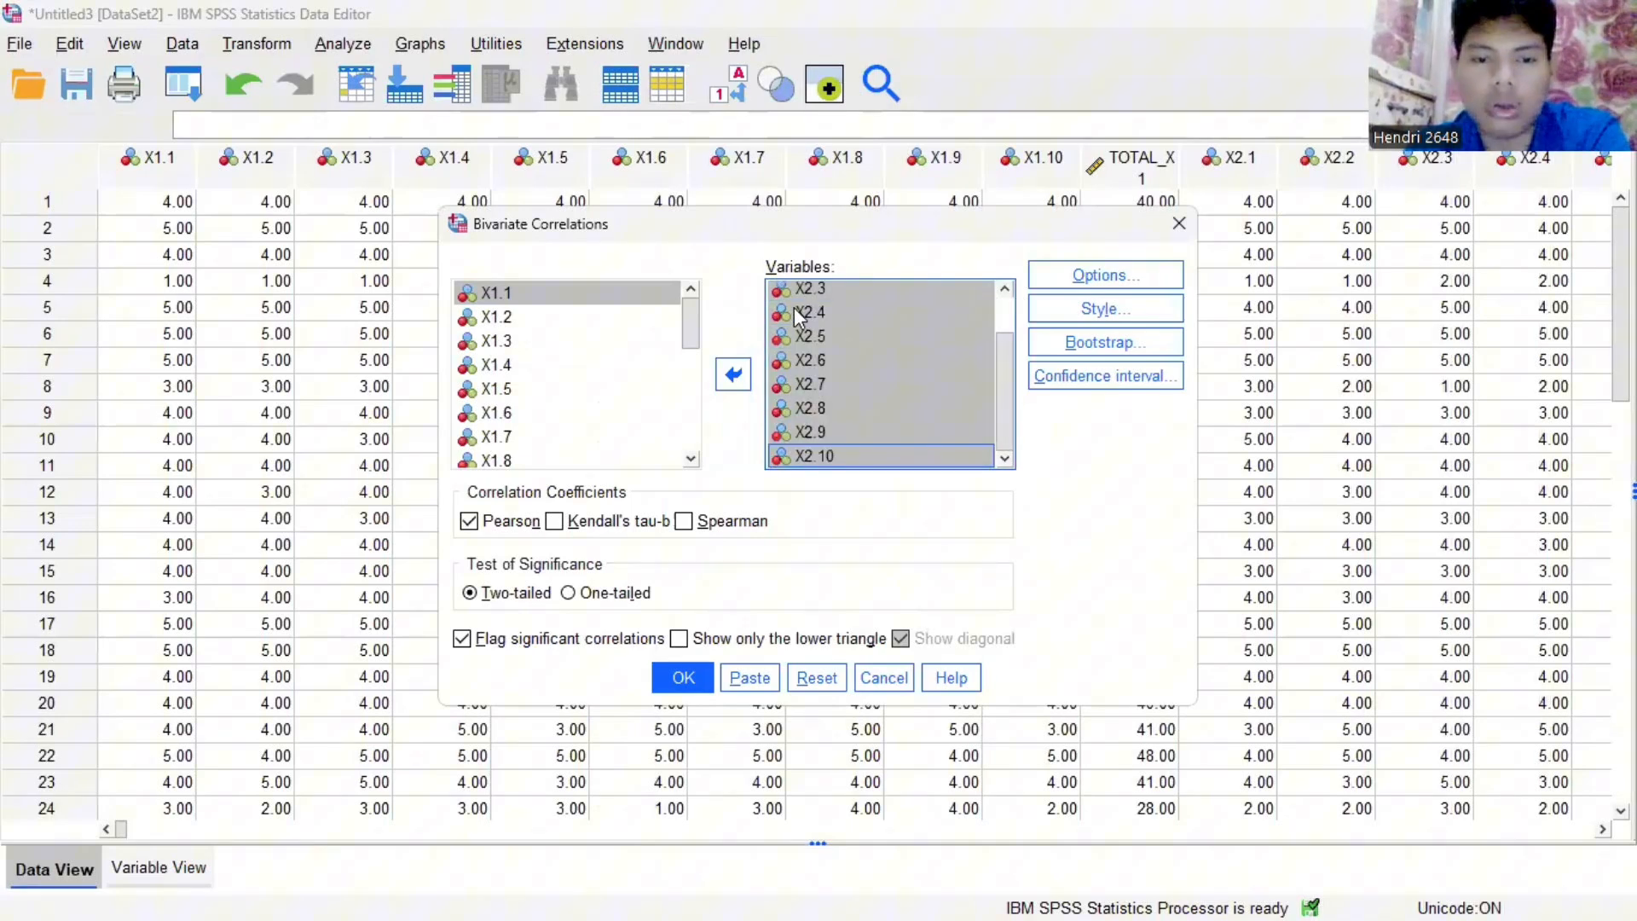
{"action": "left_click", "coordinate": [731, 376]}
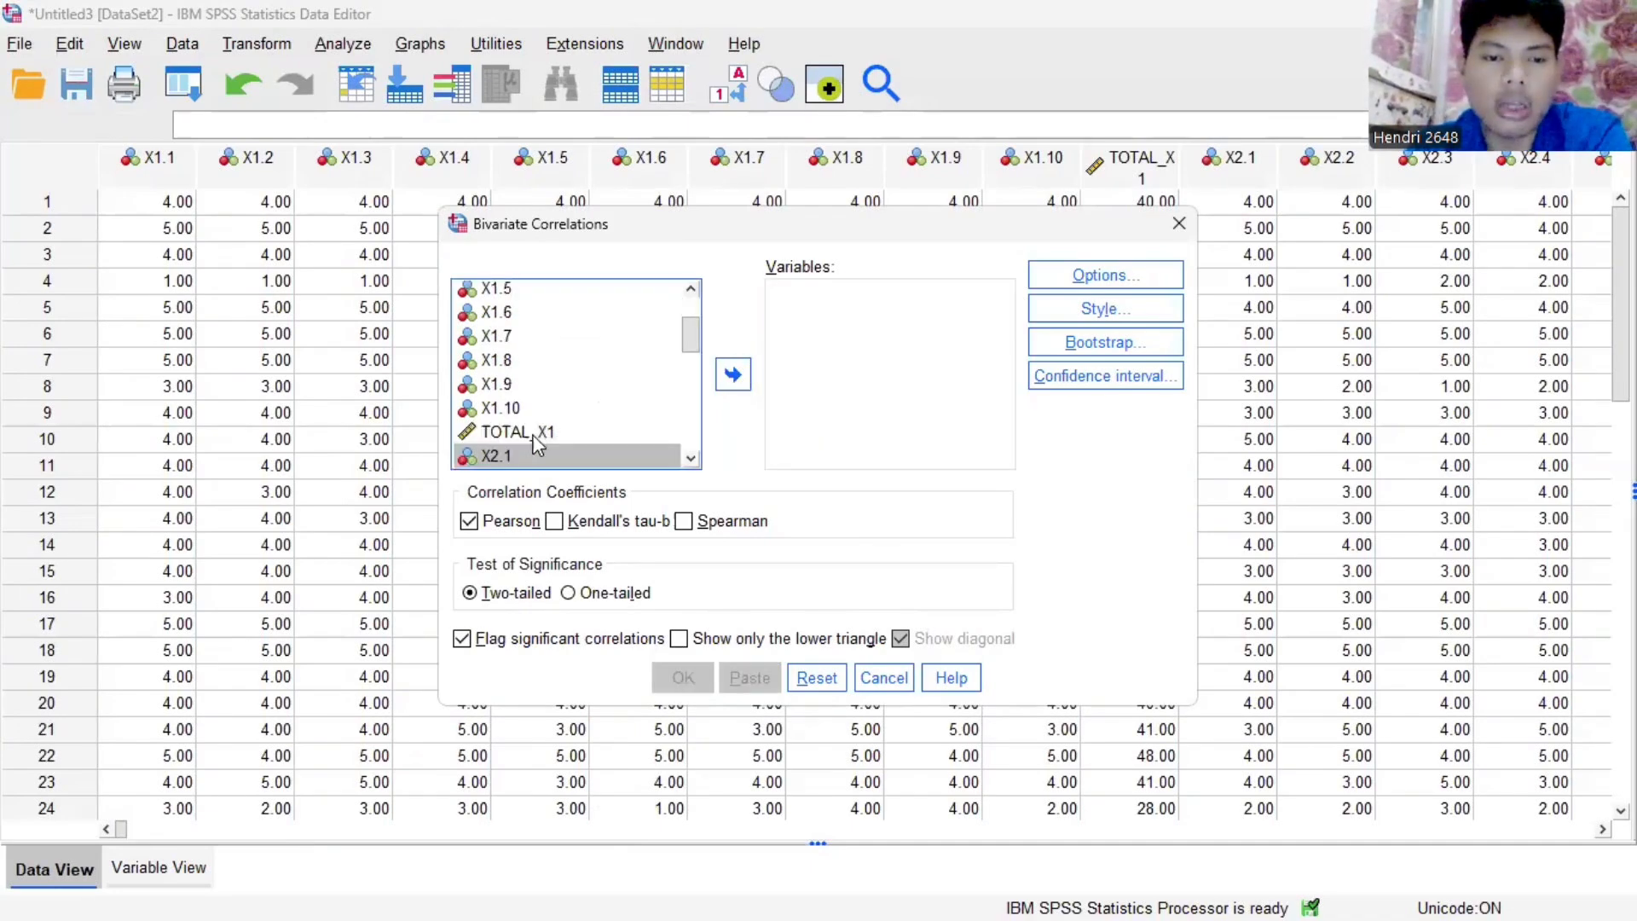
Add items Y1 through Y10, without TOTALY, to the Bivariate Correlations variables.
{"action": "scroll", "coordinate": [503, 375], "scroll_direction": "down", "scroll_amount": 5}
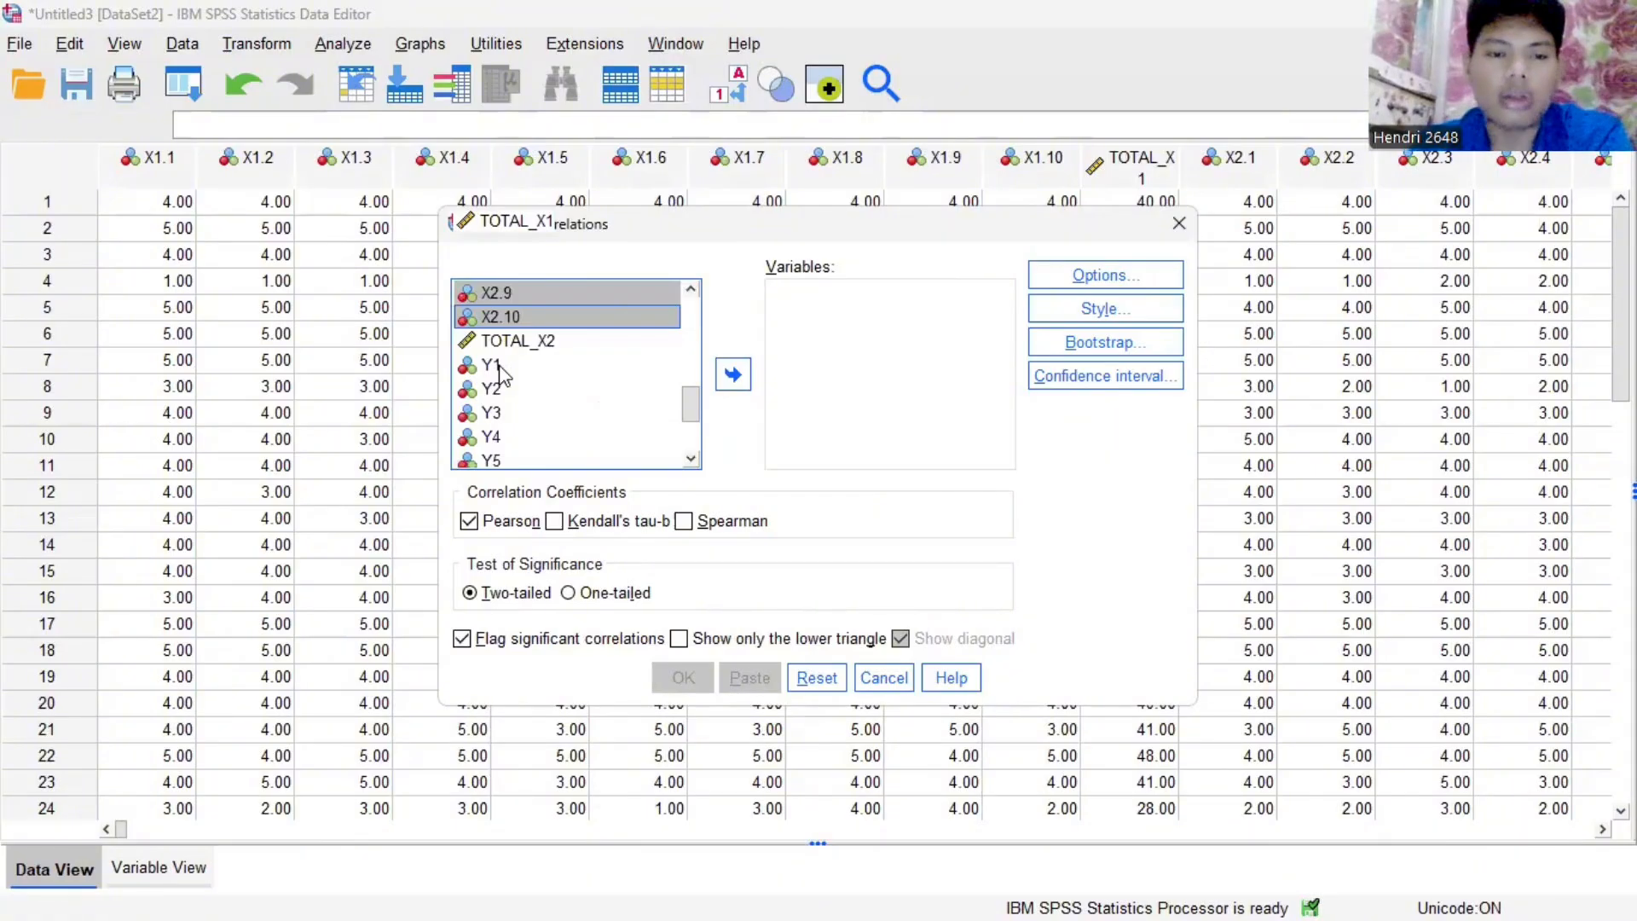
{"action": "left_click", "coordinate": [499, 368]}
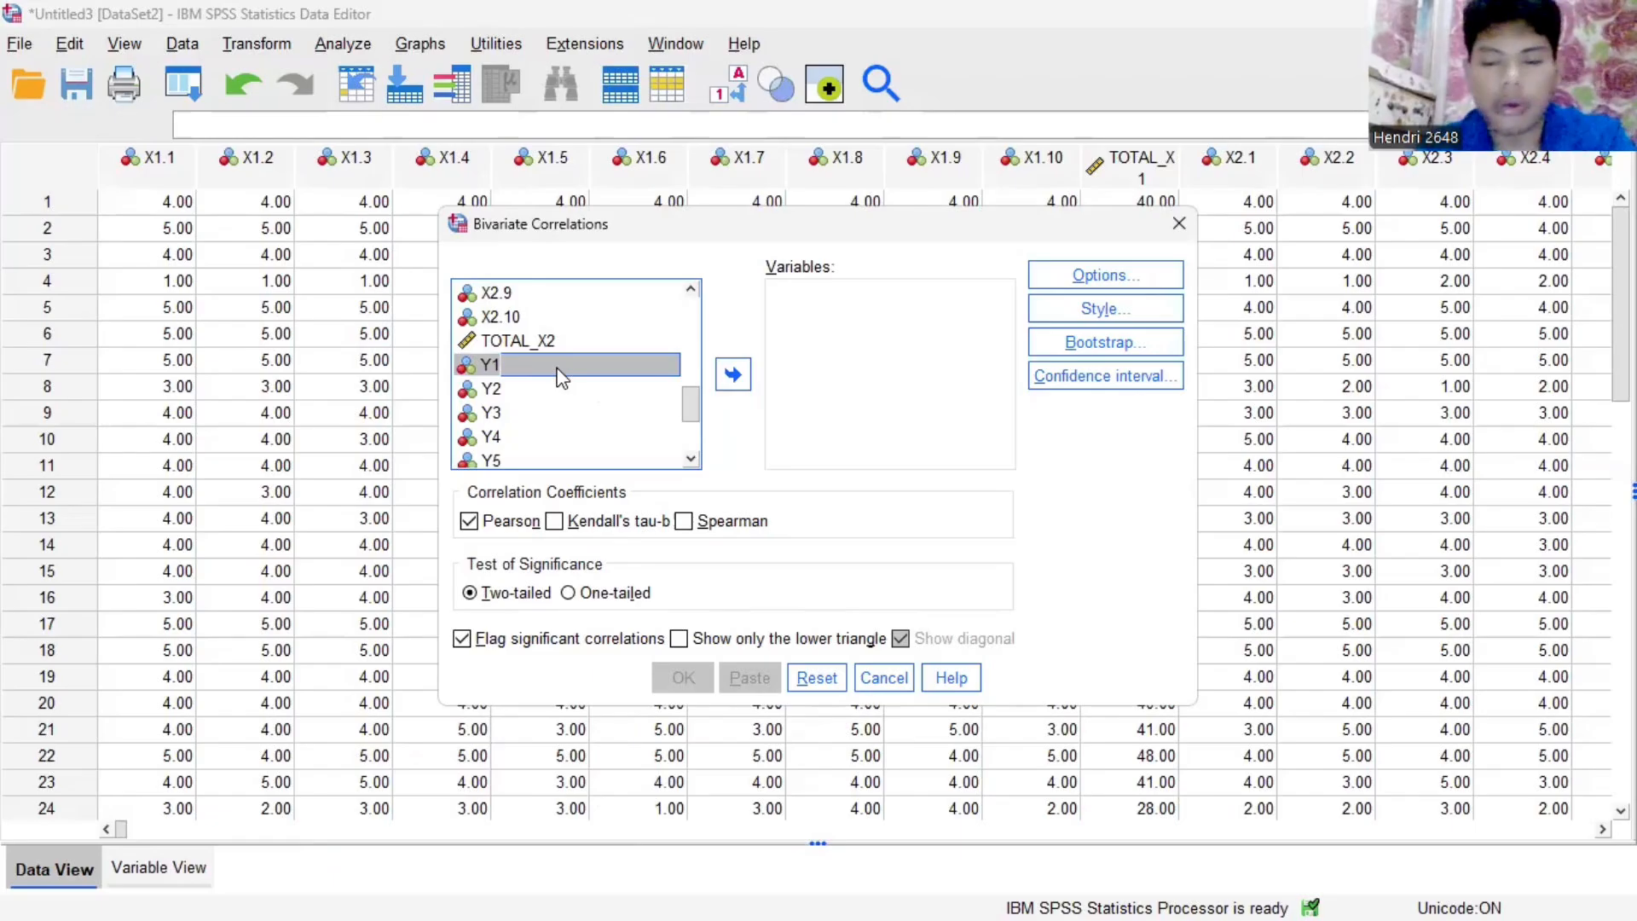
{"action": "key", "text": "shift+End"}
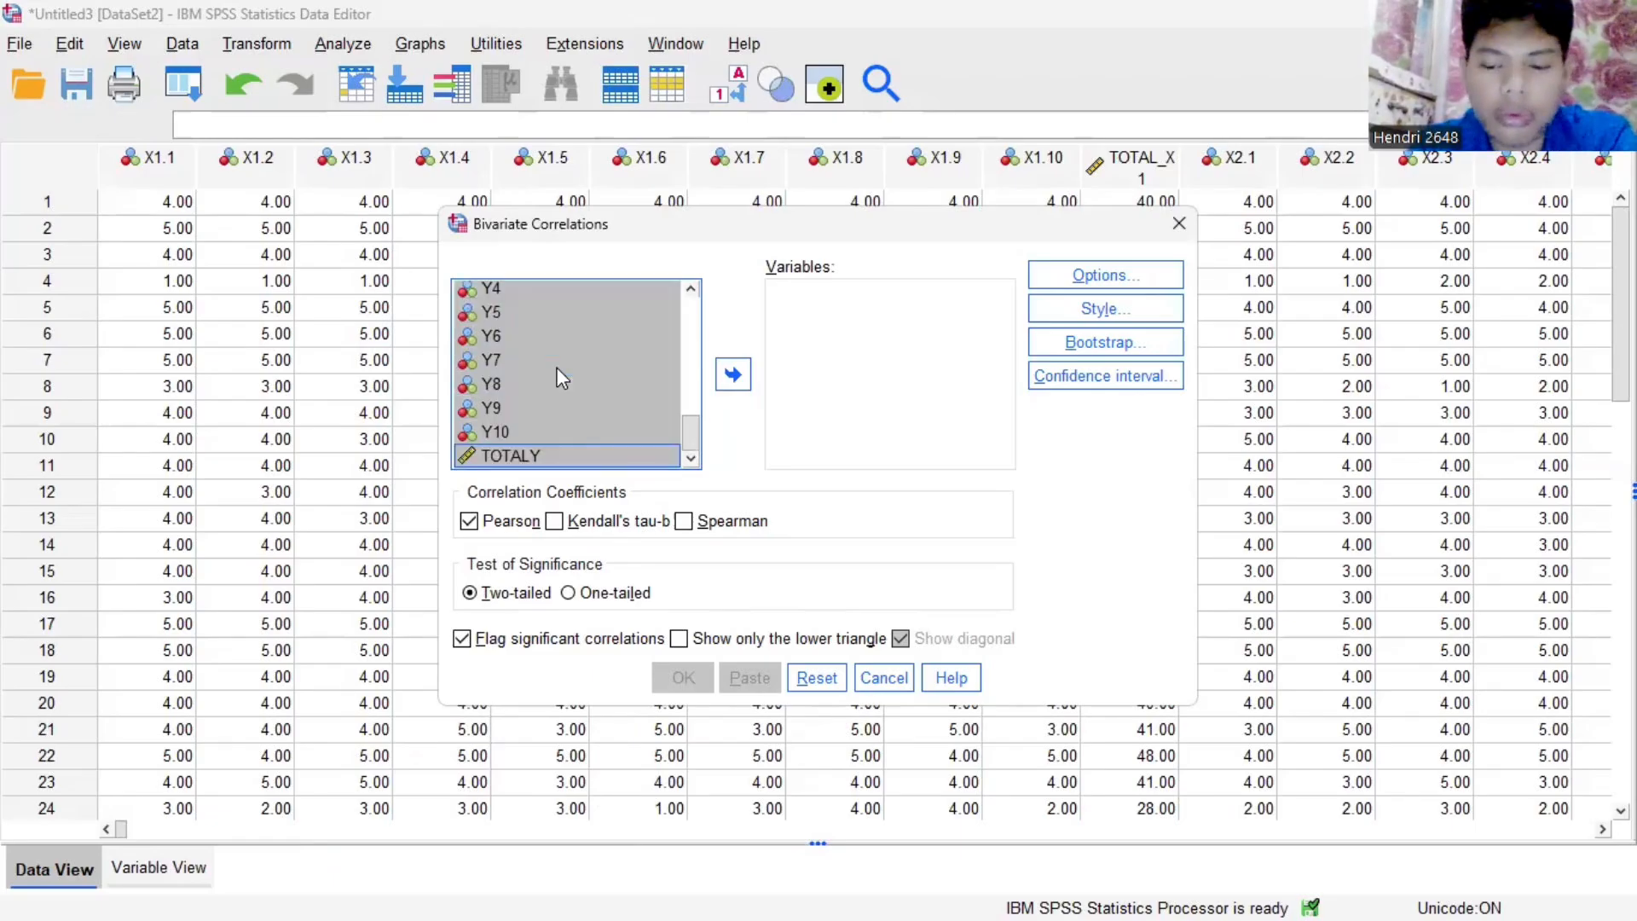
{"action": "key", "text": "shift+Up"}
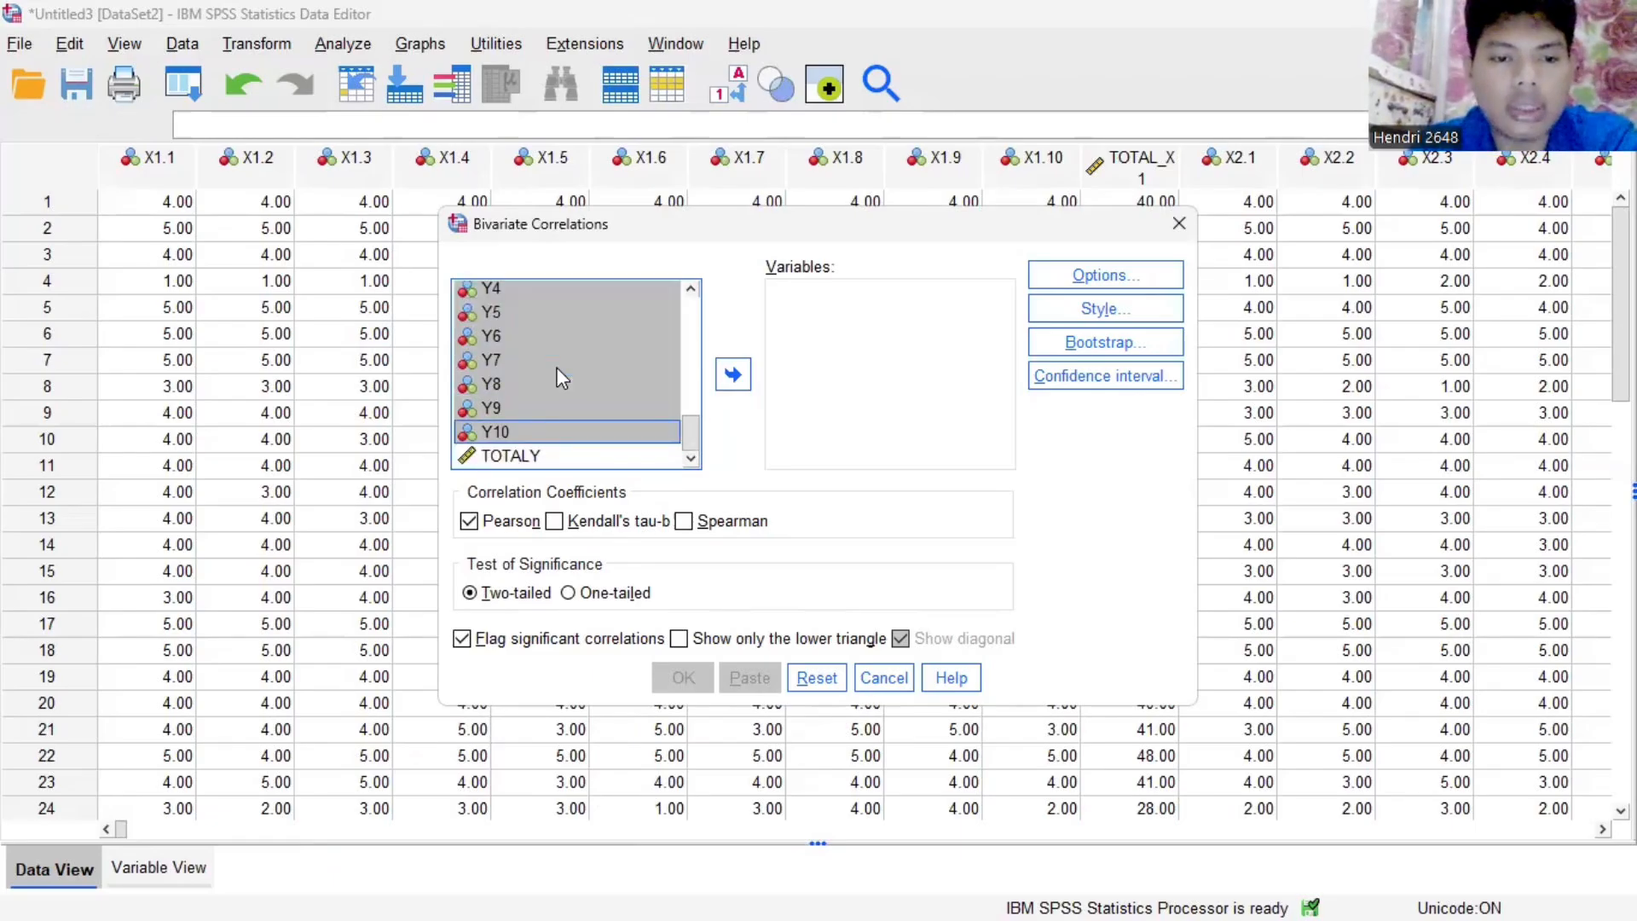
{"action": "left_click", "coordinate": [729, 379]}
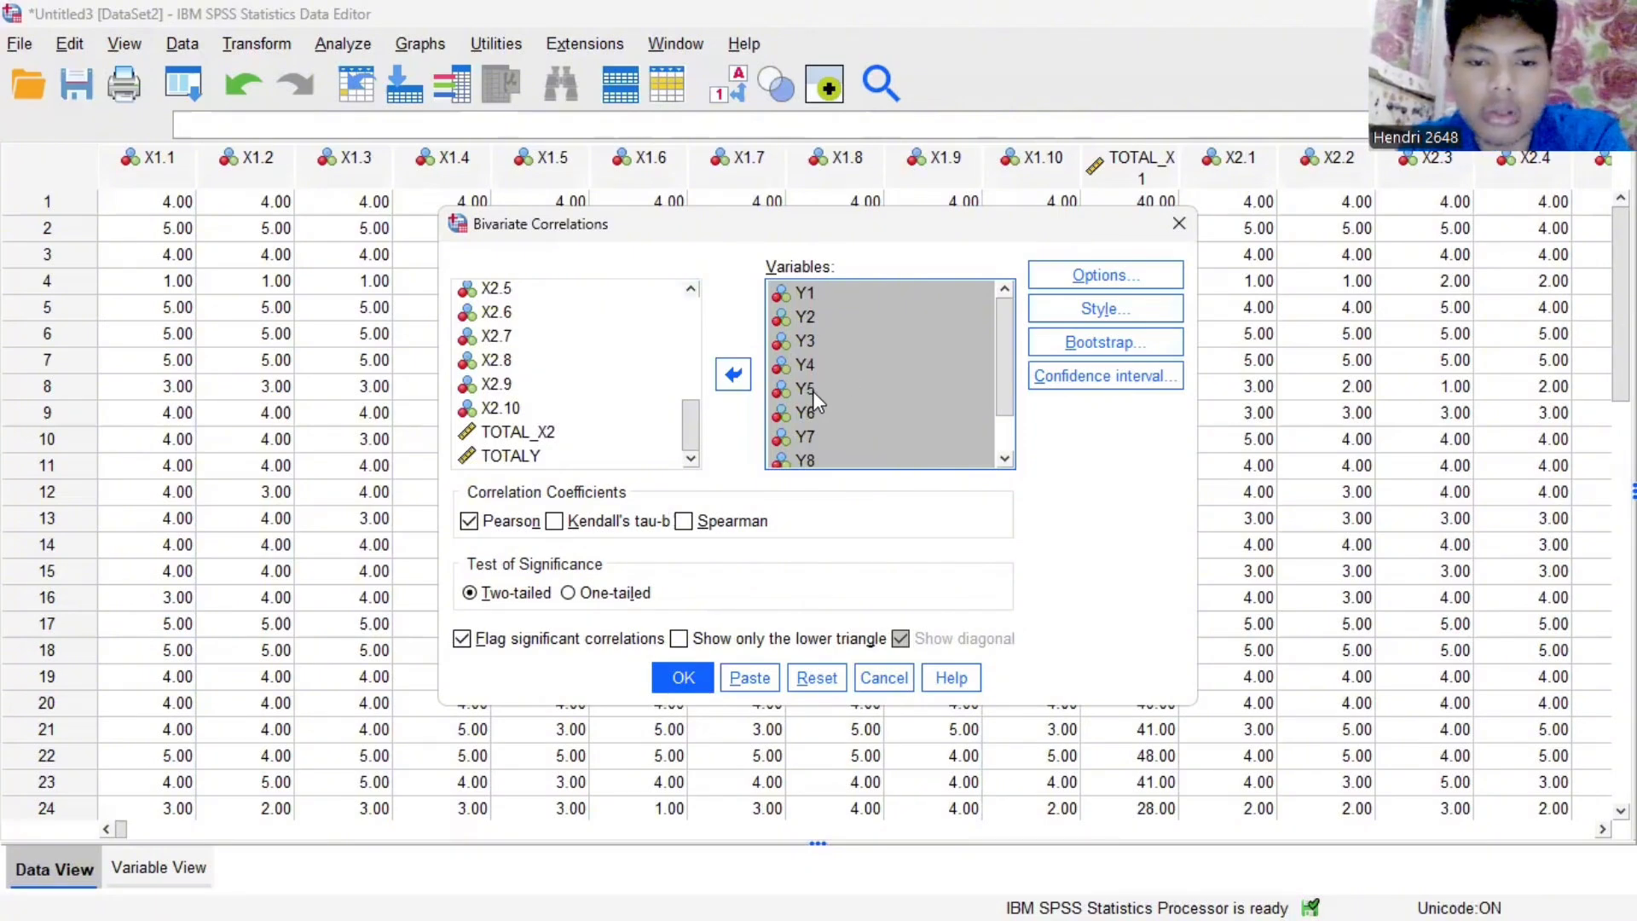
{"action": "scroll", "coordinate": [812, 391], "scroll_direction": "down", "scroll_amount": 1}
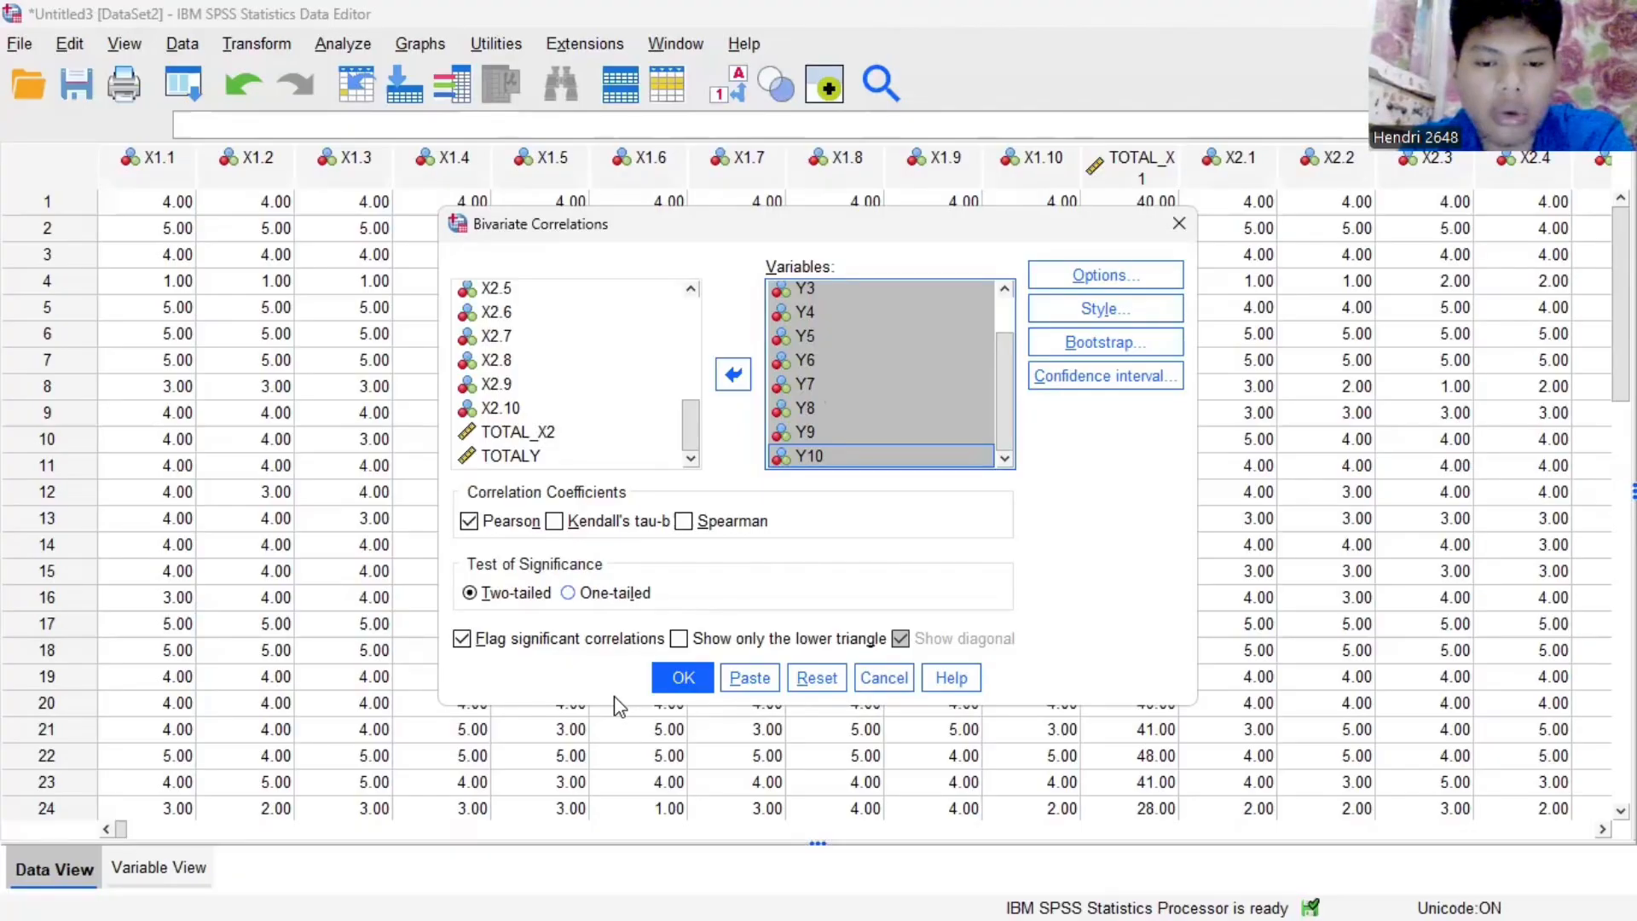
Run the two-tailed Pearson correlation for Y1 through Y10 and look through the coefficients and significance values in the resulting table.
{"action": "left_click", "coordinate": [682, 676]}
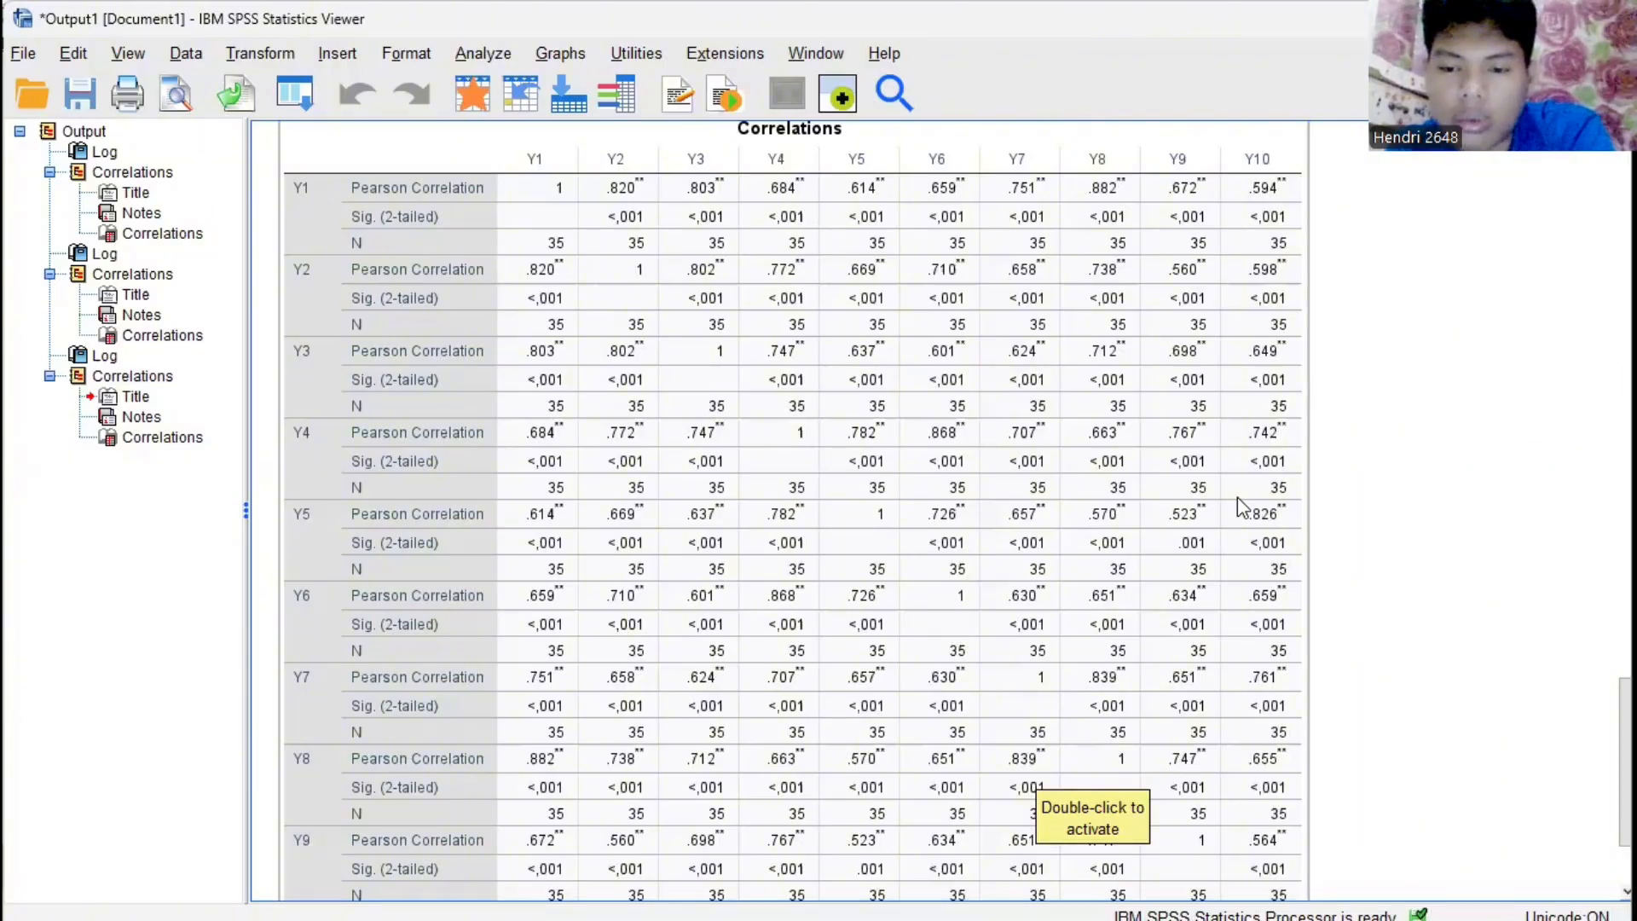
{"action": "scroll", "coordinate": [1236, 498], "scroll_direction": "down", "scroll_amount": 3}
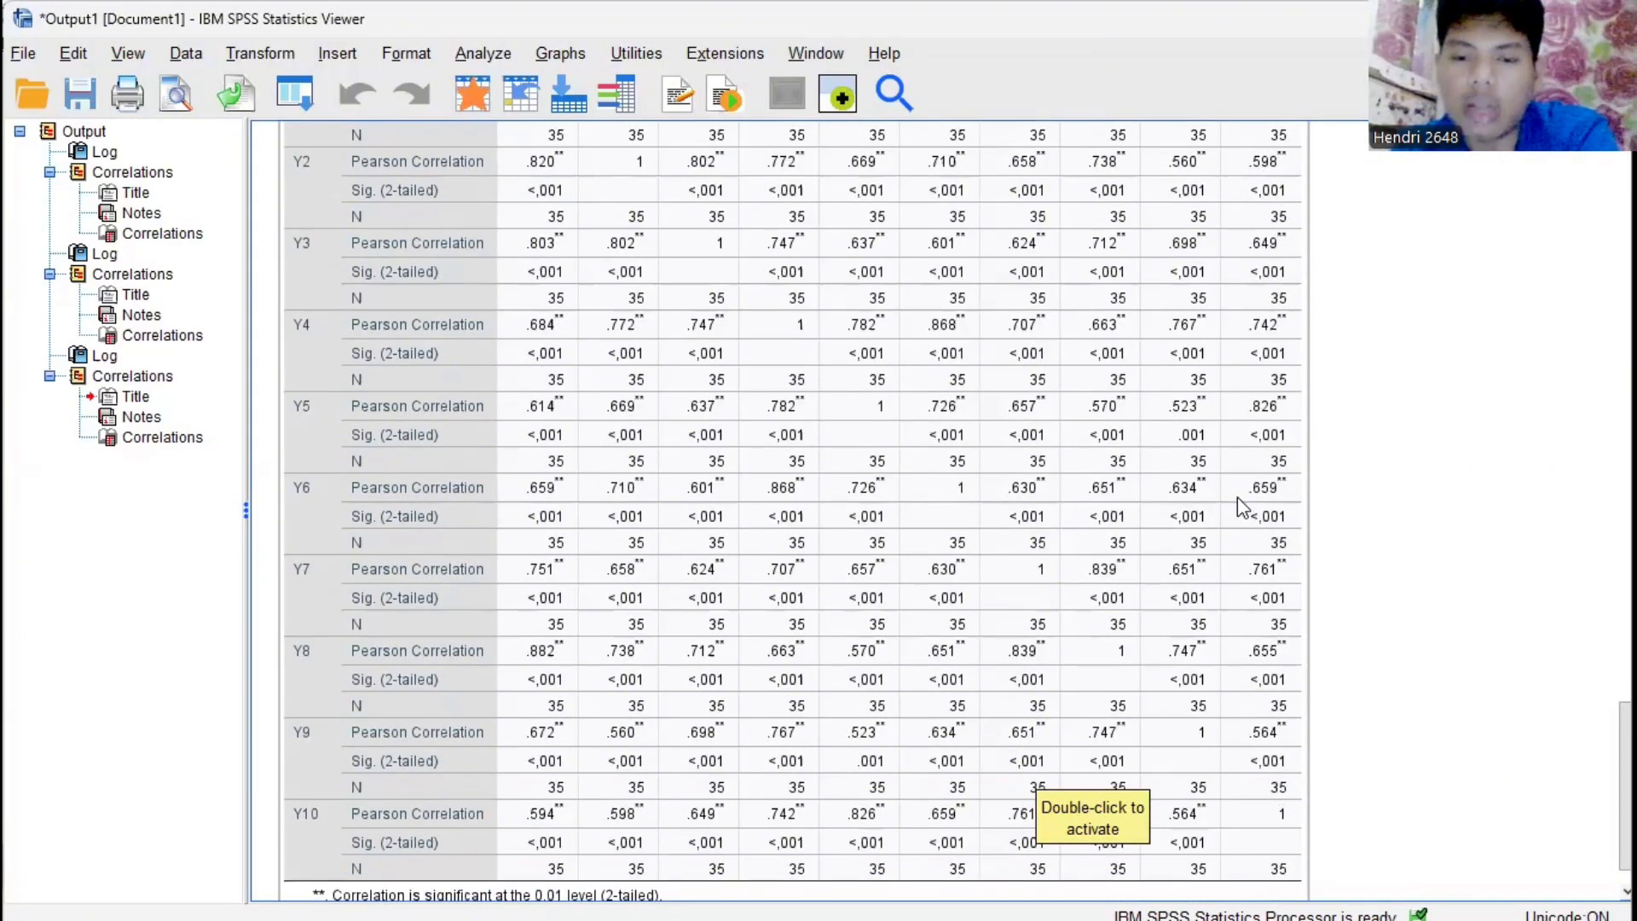
{"action": "scroll", "coordinate": [1236, 498], "scroll_direction": "up", "scroll_amount": 7}
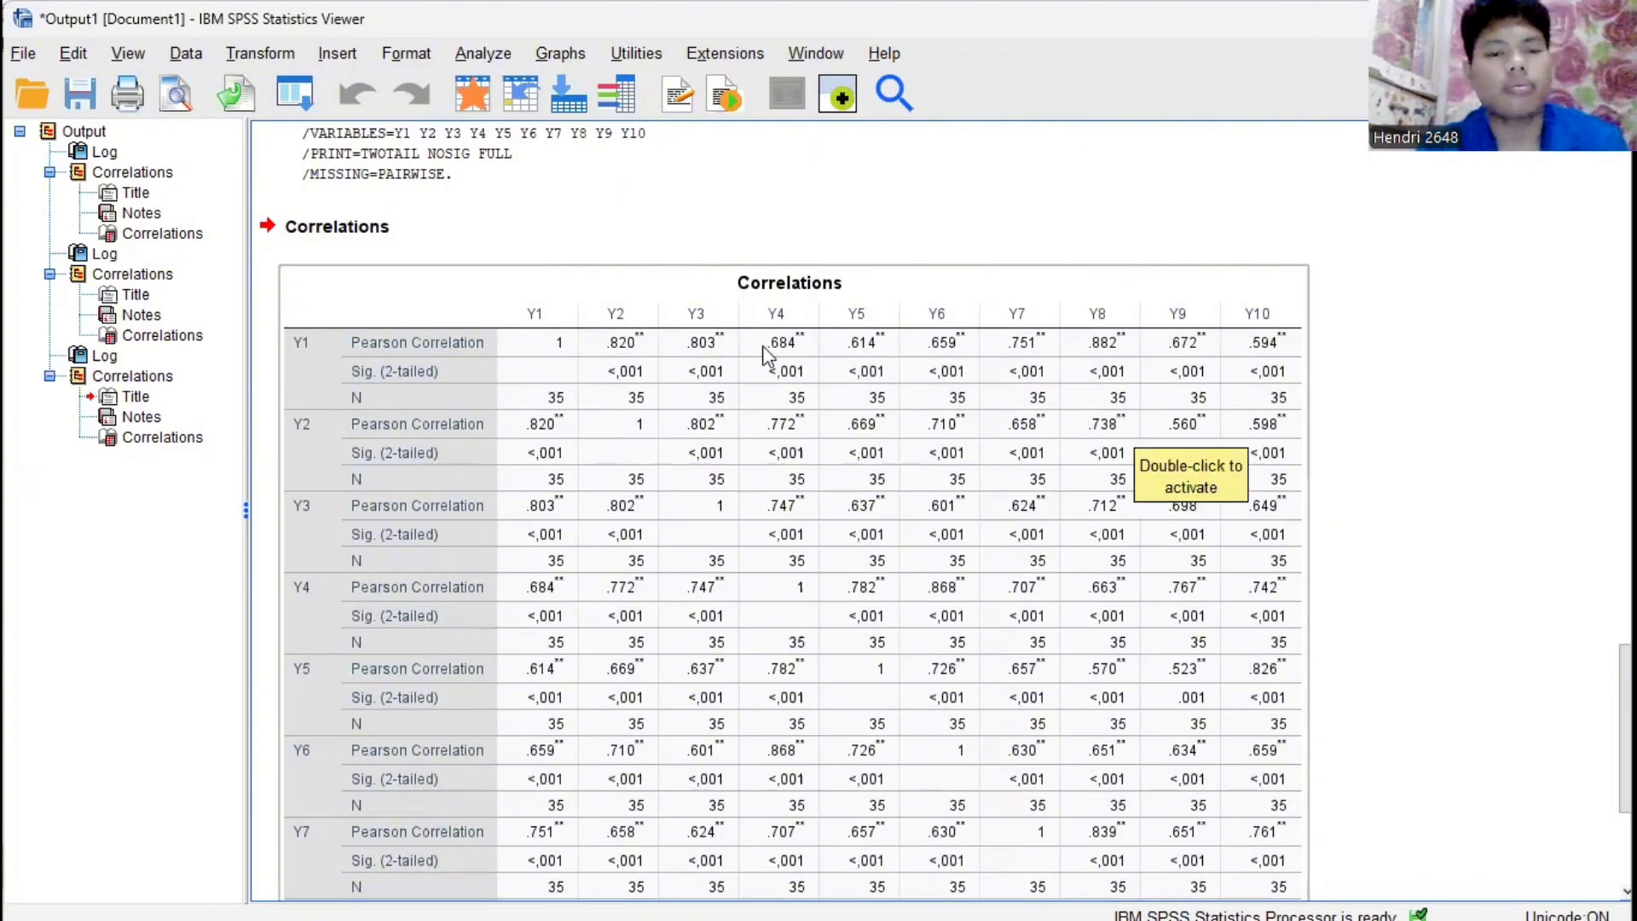
{"action": "scroll", "coordinate": [762, 345], "scroll_direction": "down", "scroll_amount": 4}
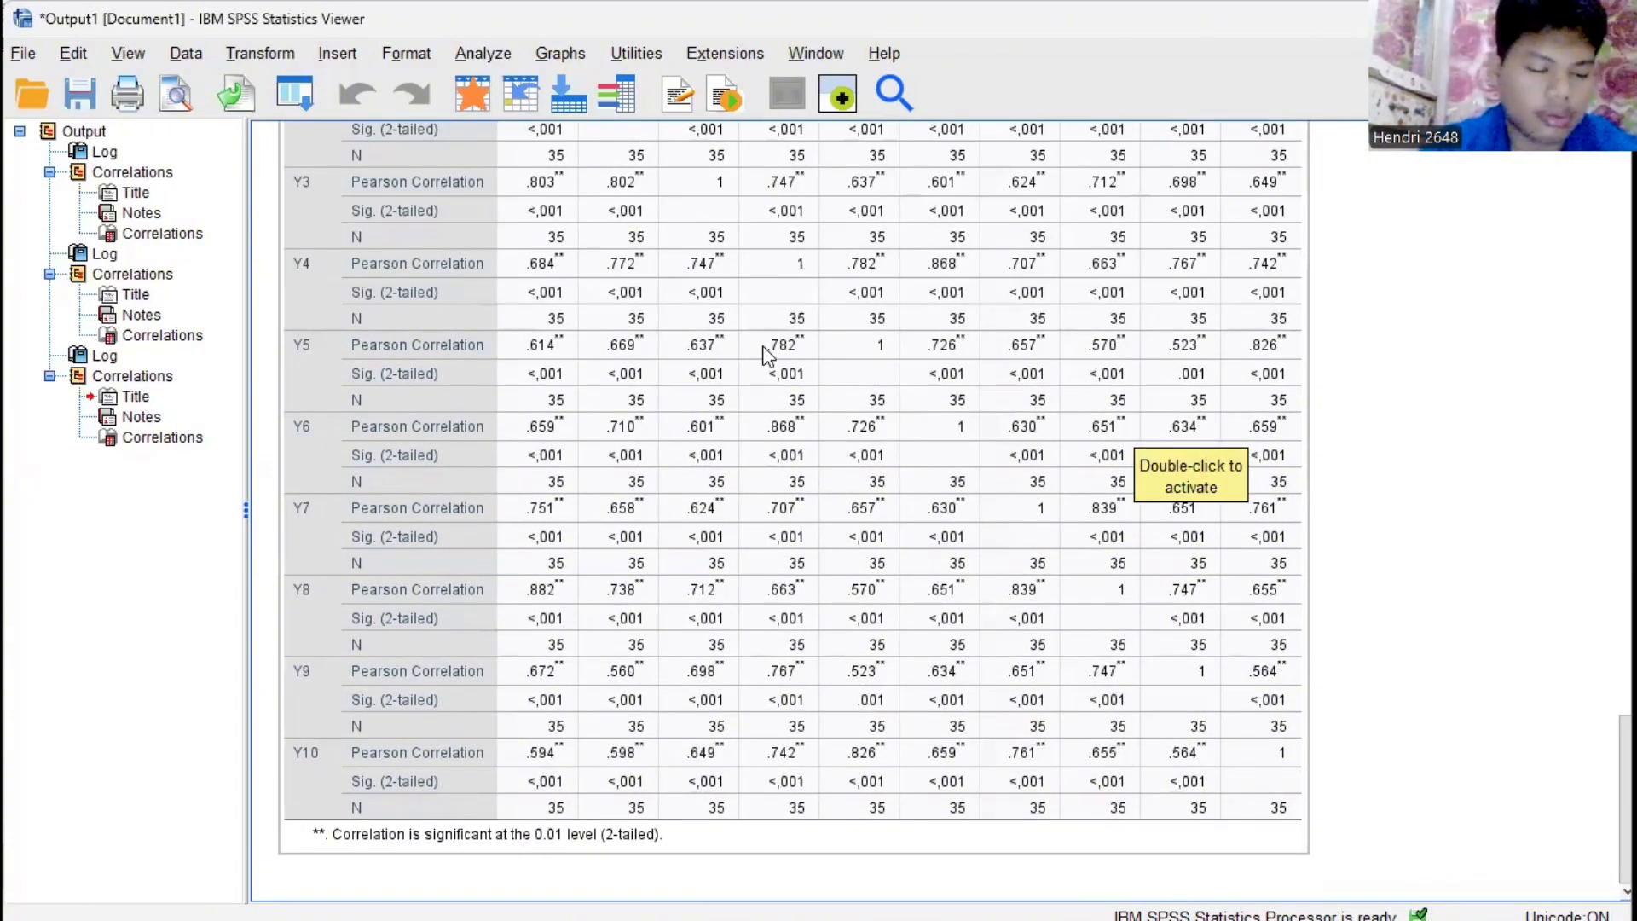